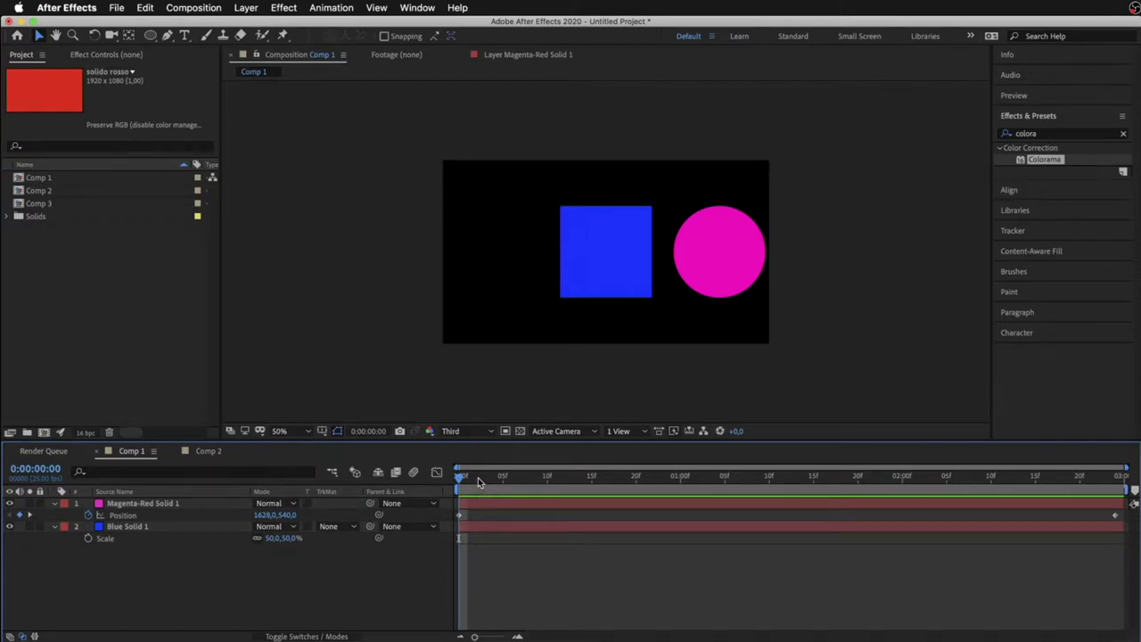
Step: Preview and scrub the magenta circle's slide across the square, ending on the first frame
key("space")
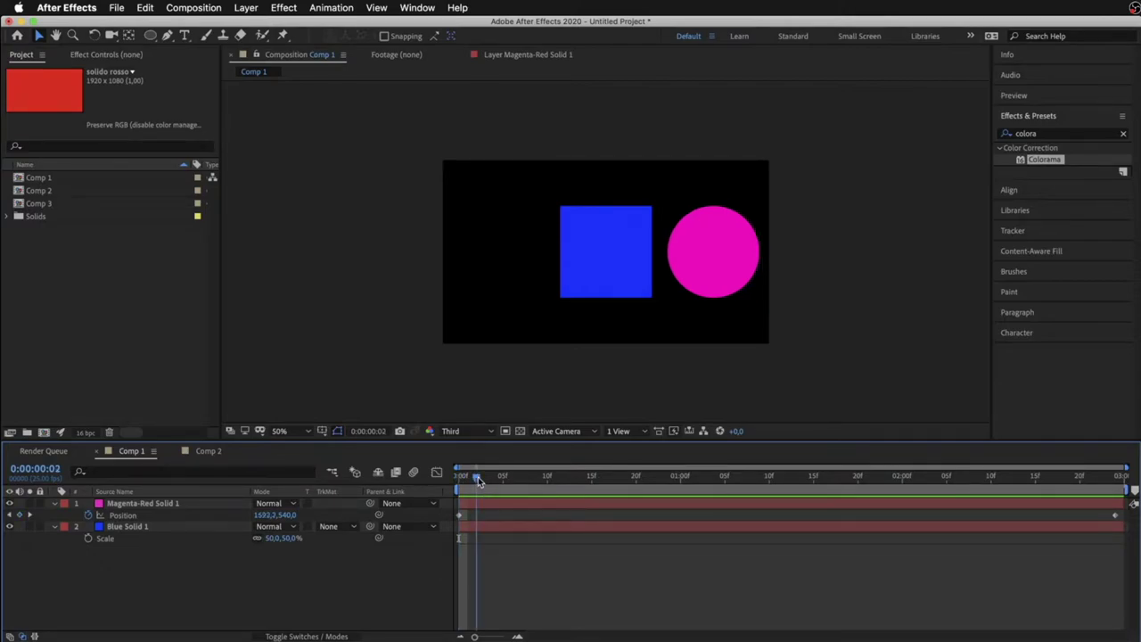
key("space")
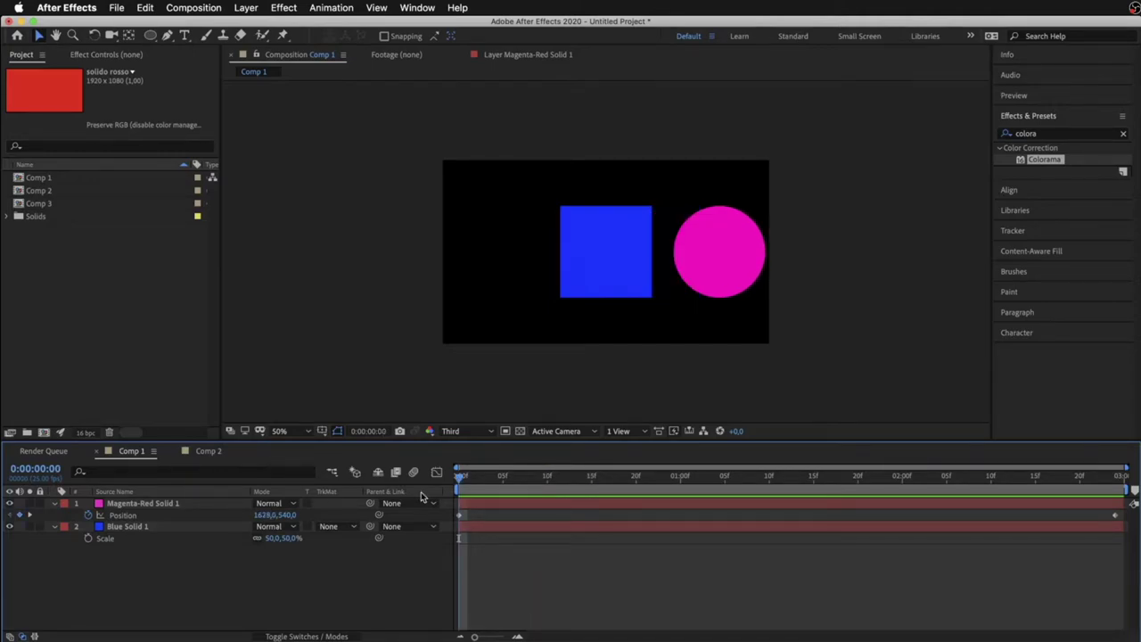
key("space")
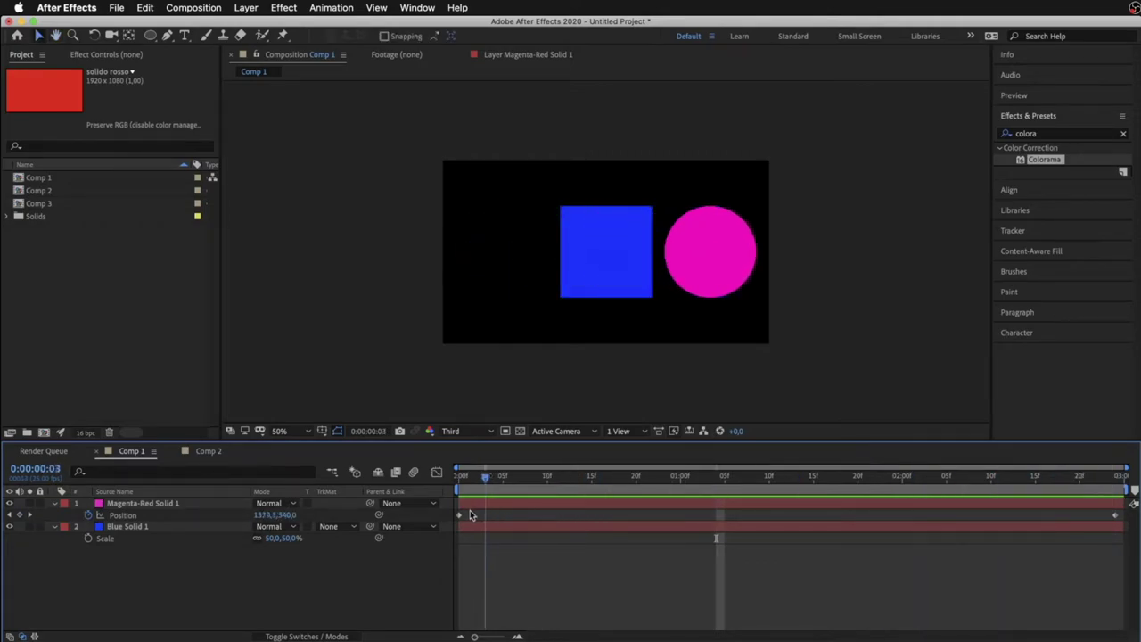
key("space")
left_click_drag(583, 475, 383, 475)
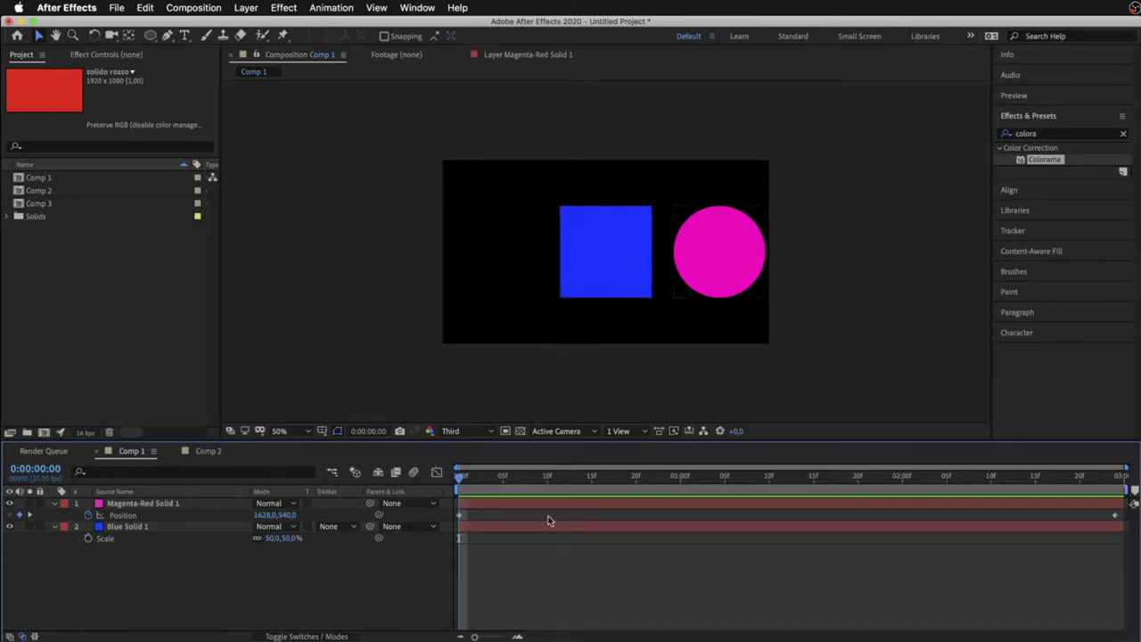
key("space")
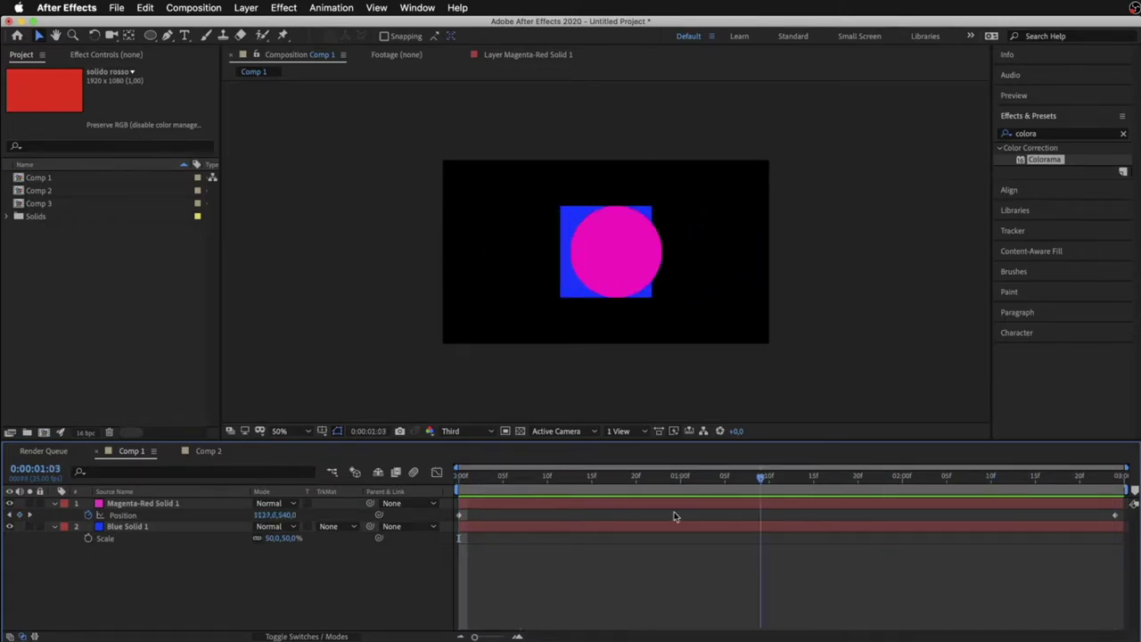
key("space")
left_click_drag(472, 482, 682, 511)
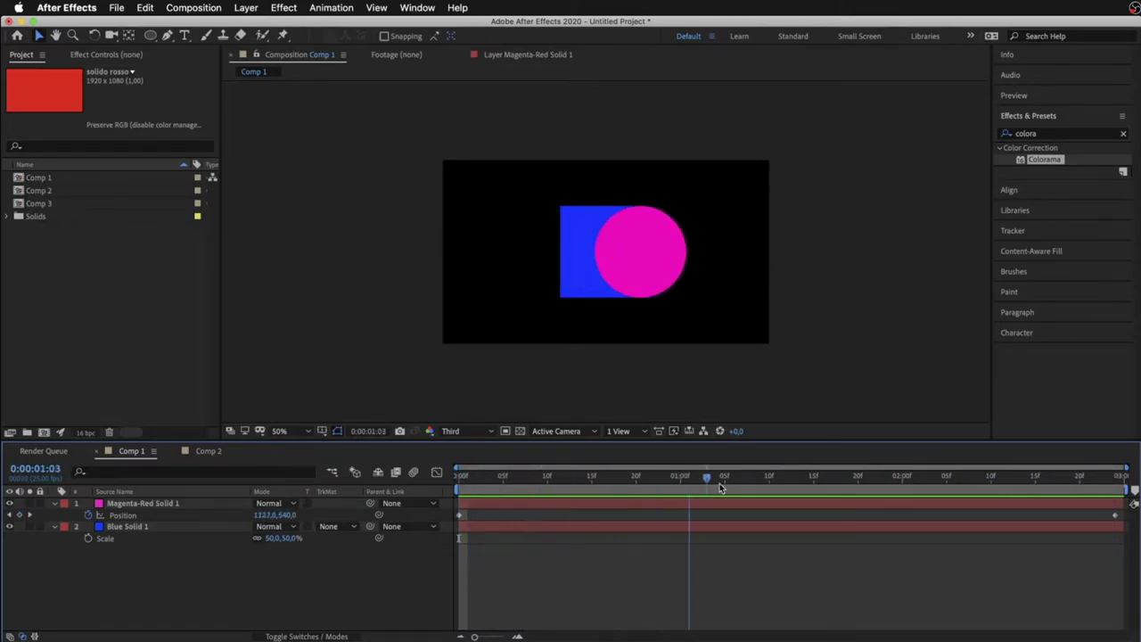
key("Home")
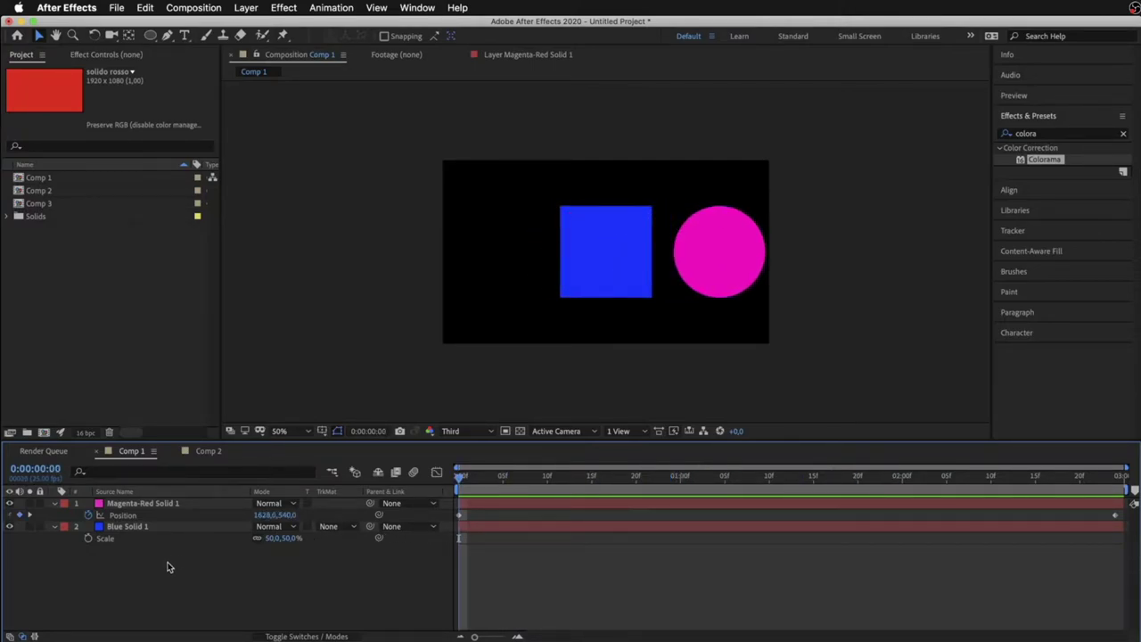
Step: Show Blue Solid 1's Position and set its first keyframe a few frames in
left_click(514, 533)
key("p")
mouse_move(477, 479)
left_mouse_down()
mouse_move(796, 499)
mouse_move(283, 505)
left_mouse_up()
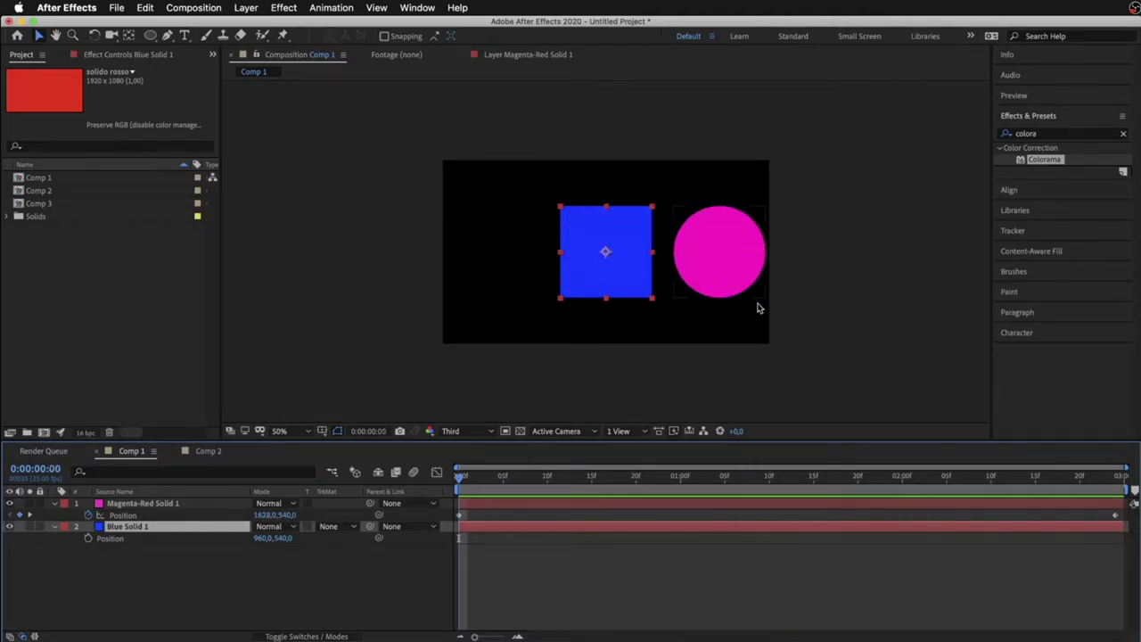
left_click(89, 539)
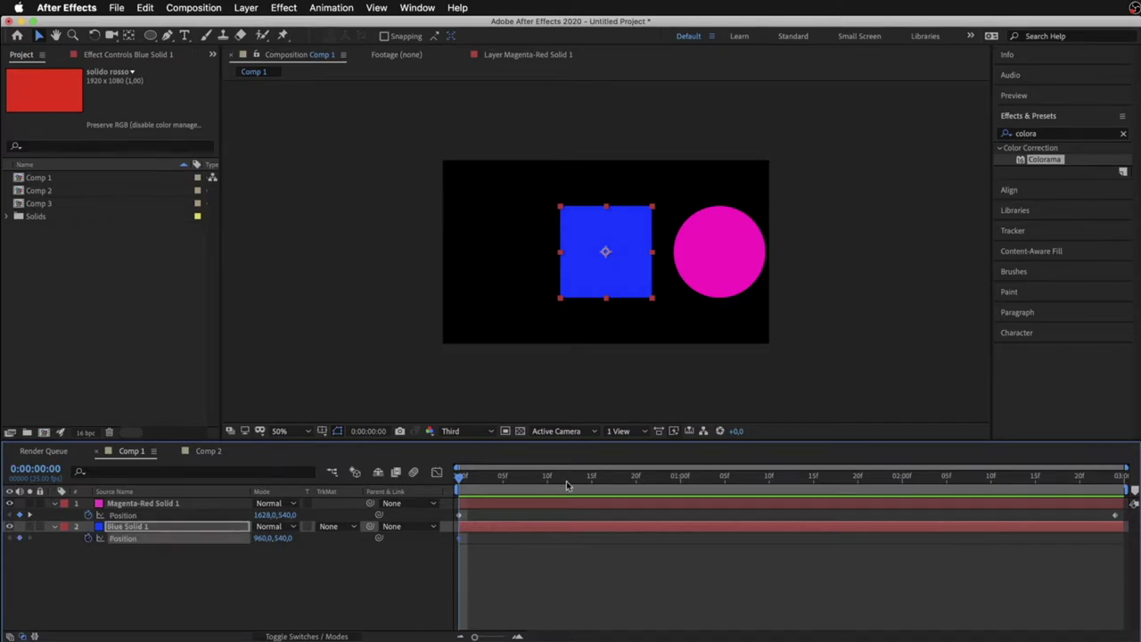
Step: Near the end, drag the blue square off the left edge and scrub to compare it with the circle
left_click_drag(535, 477, 1116, 488)
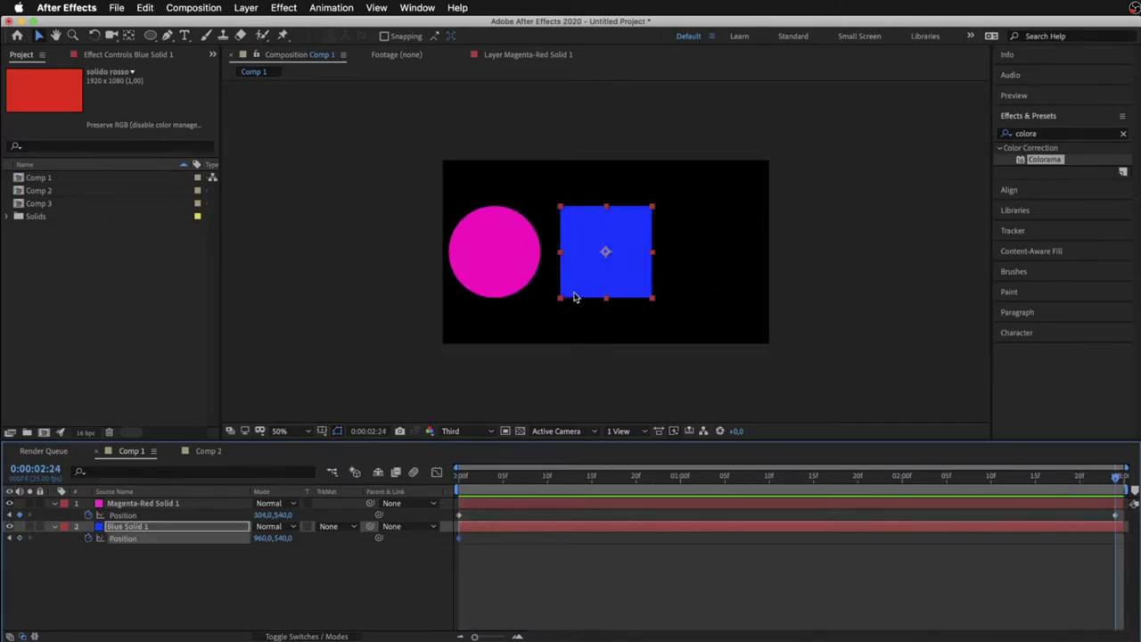
mouse_move(627, 285)
left_mouse_down()
mouse_move(385, 286)
mouse_move(416, 288)
left_mouse_up()
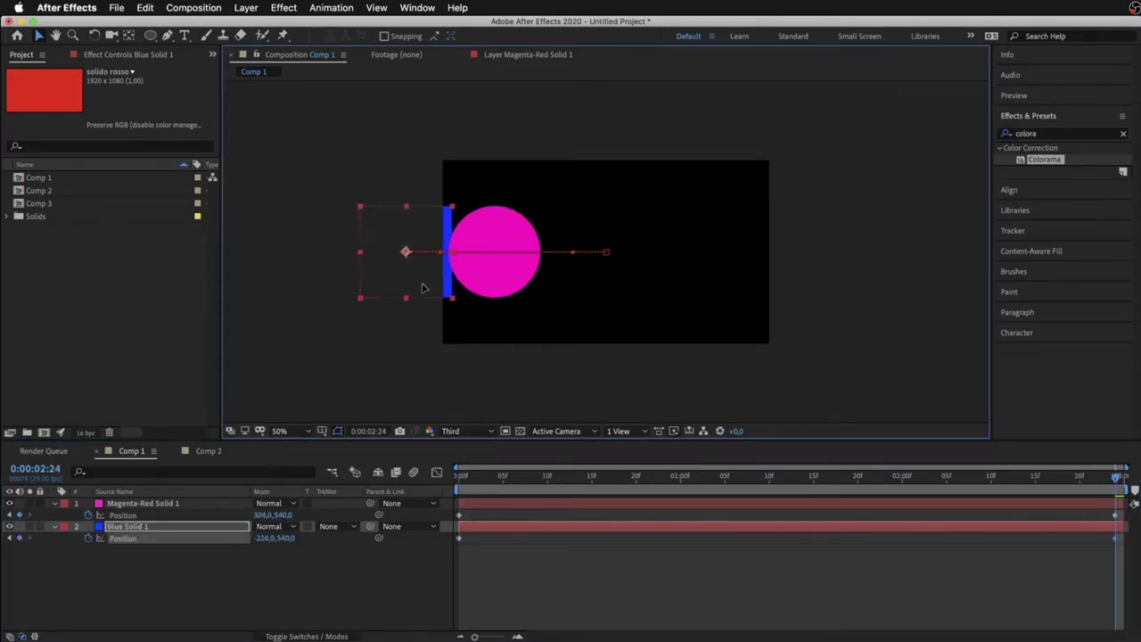
mouse_move(1069, 479)
left_mouse_down()
mouse_move(559, 502)
mouse_move(812, 502)
mouse_move(425, 482)
left_mouse_up()
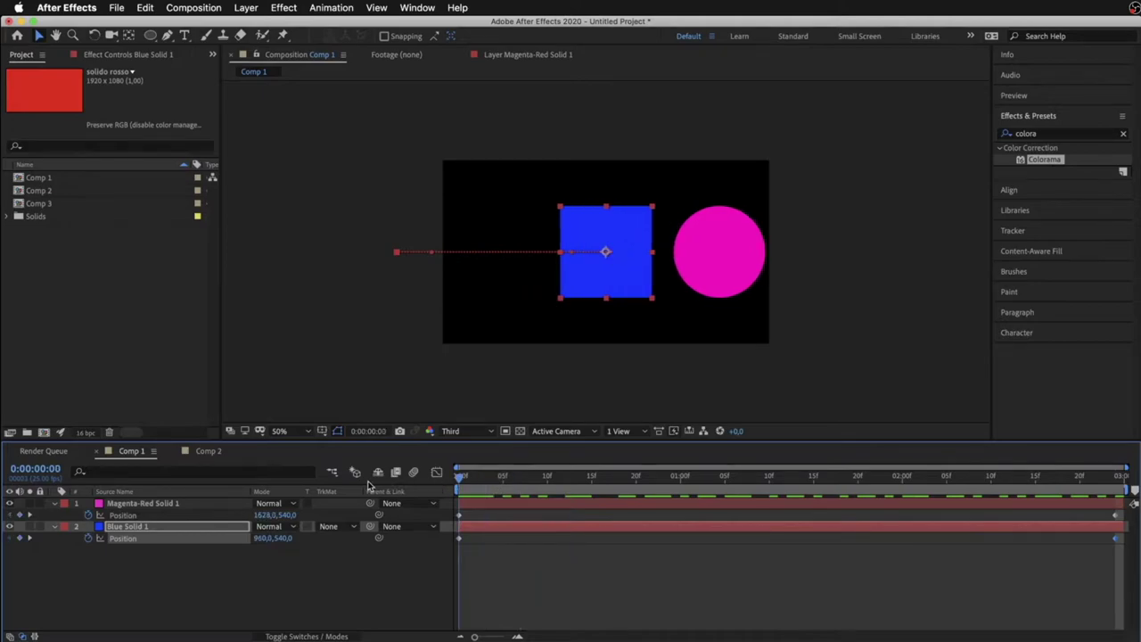
left_click_drag(534, 482, 805, 481)
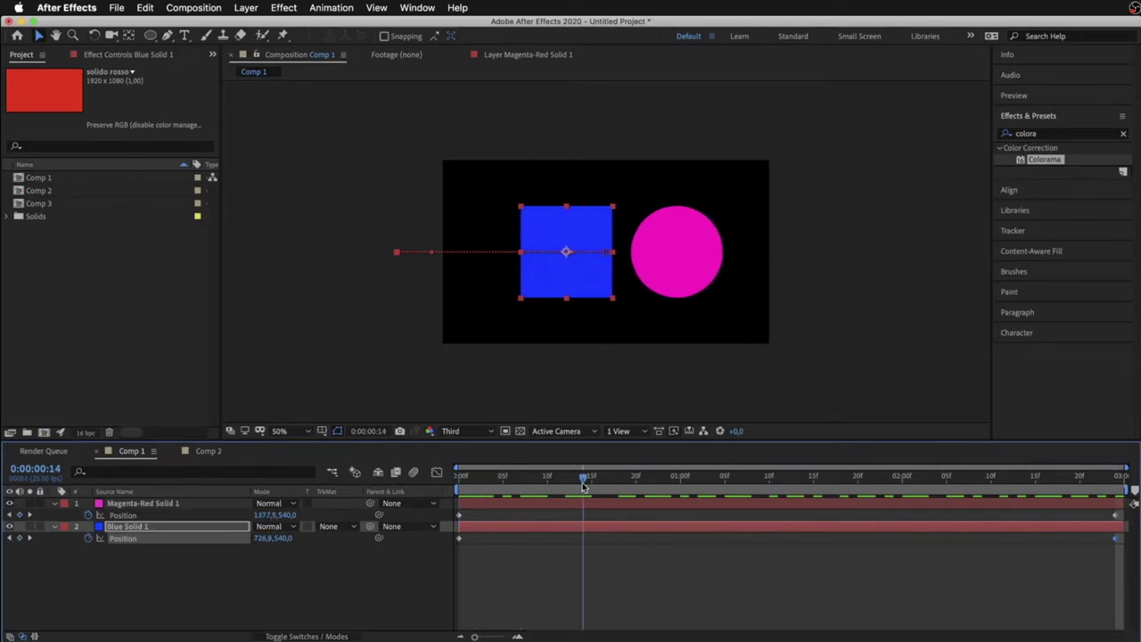
mouse_move(700, 488)
left_mouse_down()
mouse_move(457, 474)
mouse_move(731, 438)
left_mouse_up()
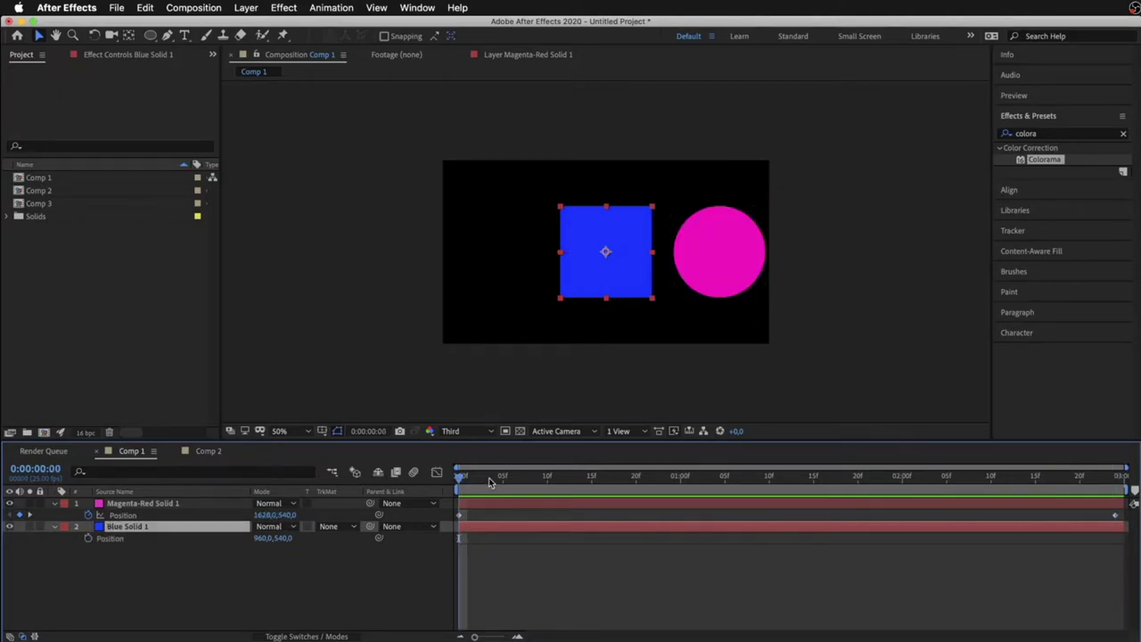
Step: Deselect the layer and make the timeline show the layer switches columns instead of modes
left_click(504, 574)
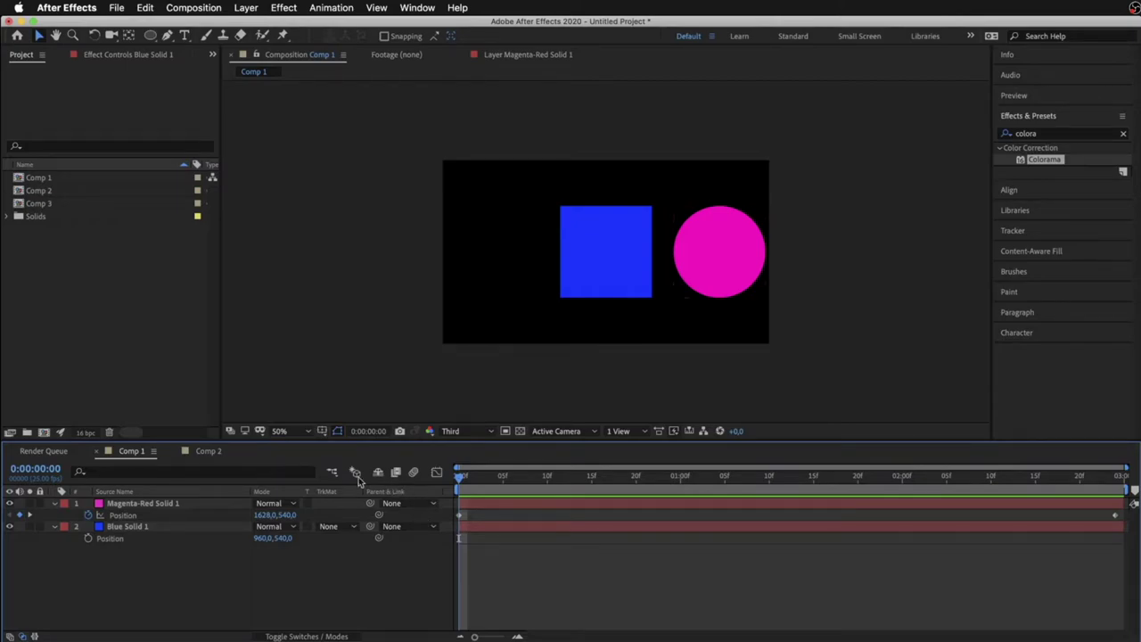
left_click(326, 636)
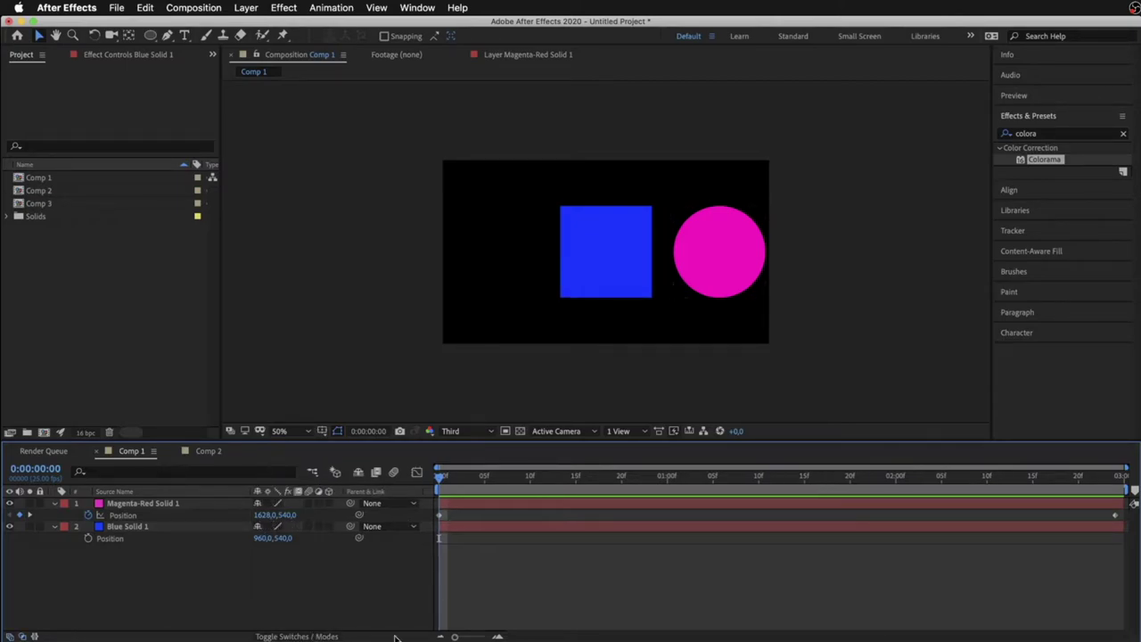
left_click(301, 636)
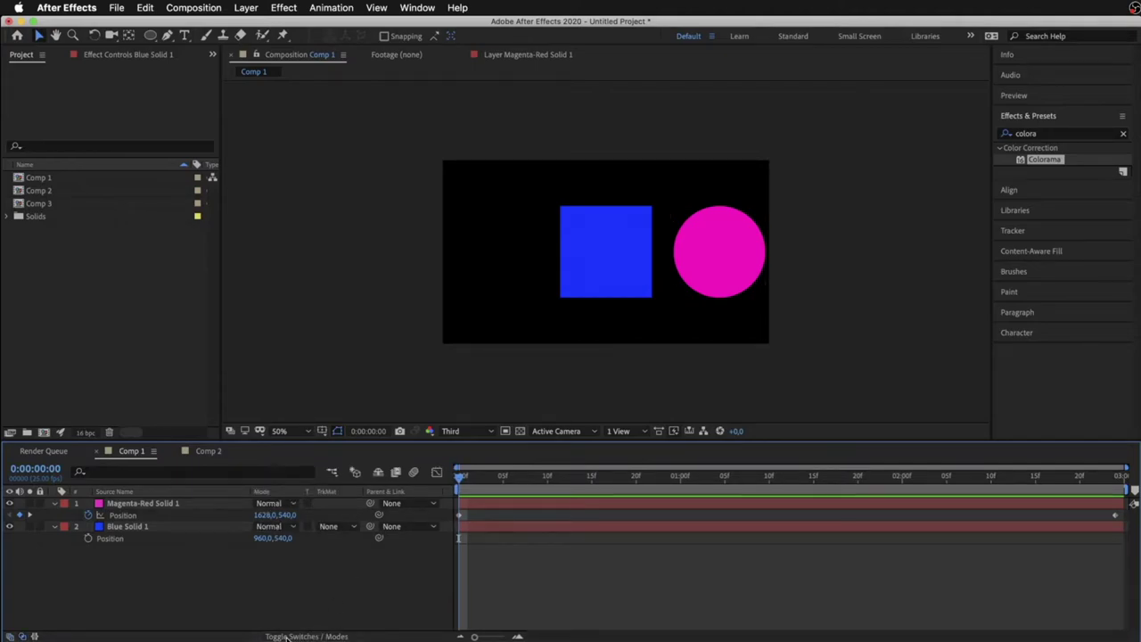
left_click(332, 635)
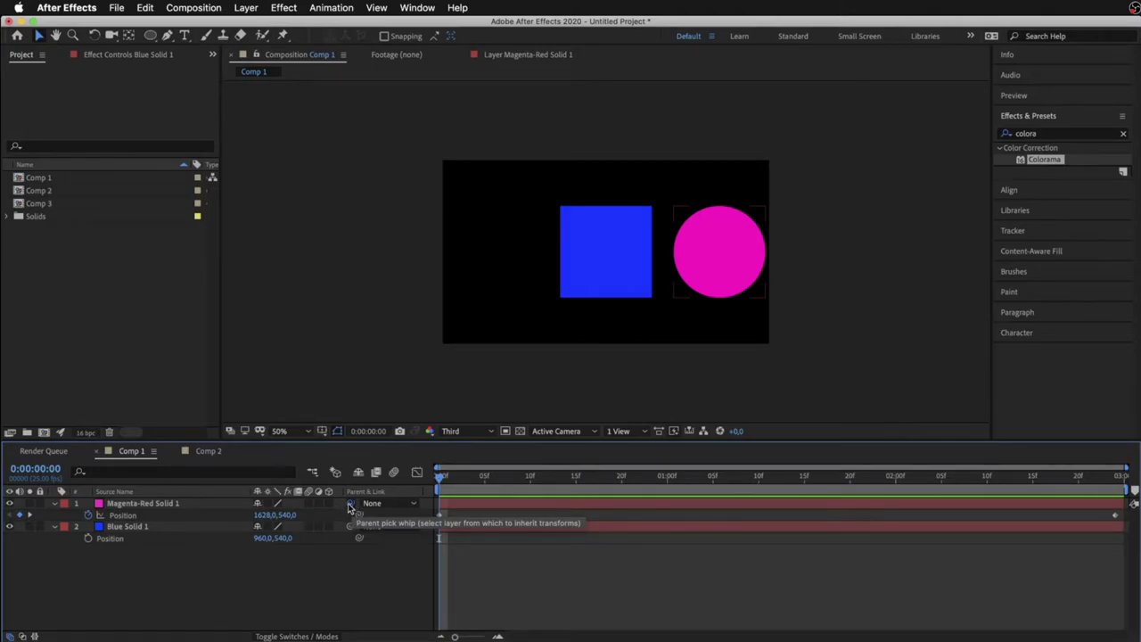
Step: Set Blue Solid 1's Parent & Link to 1. Magenta-Red Solid 1
left_click_drag(353, 507, 161, 530)
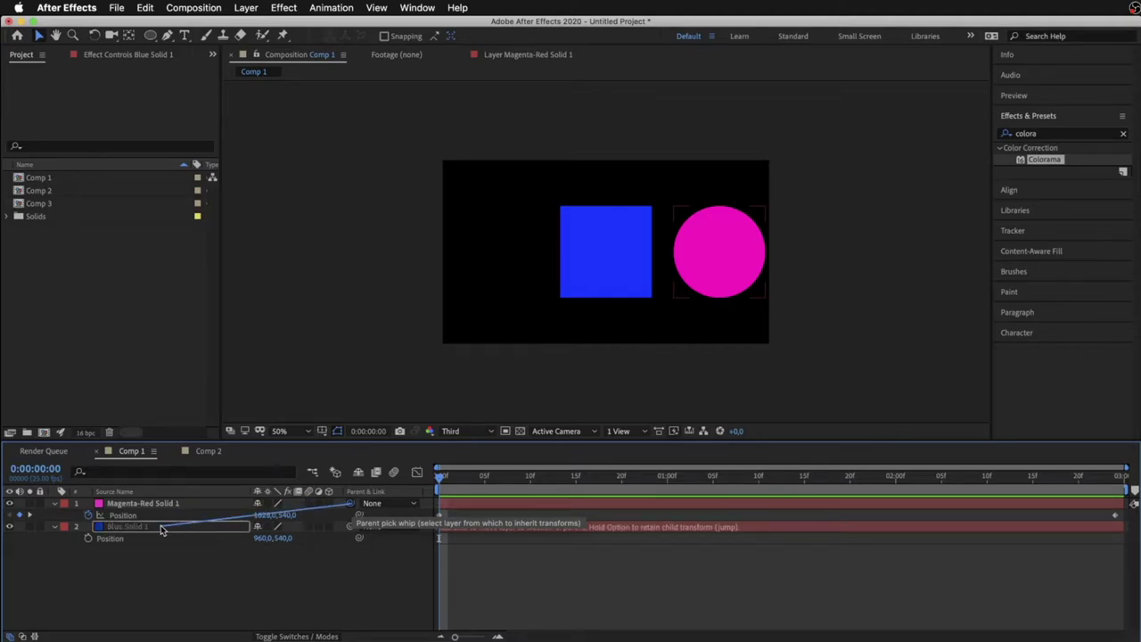
left_click_drag(161, 529, 354, 506)
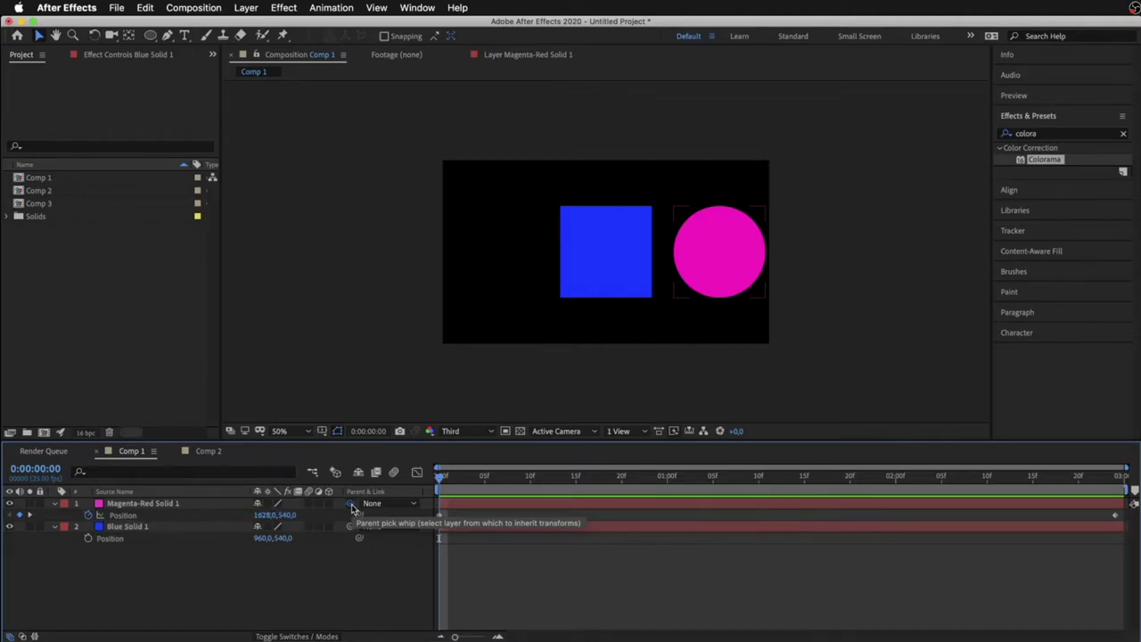
left_click(183, 526)
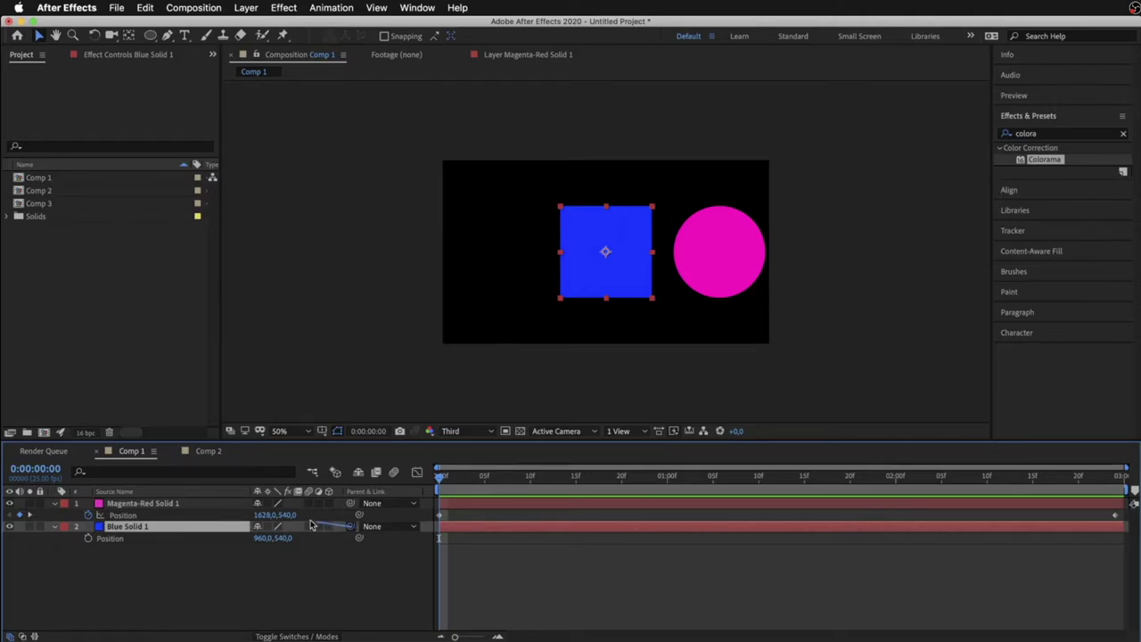
mouse_move(311, 525)
left_mouse_down()
mouse_move(178, 513)
mouse_move(172, 502)
left_mouse_up()
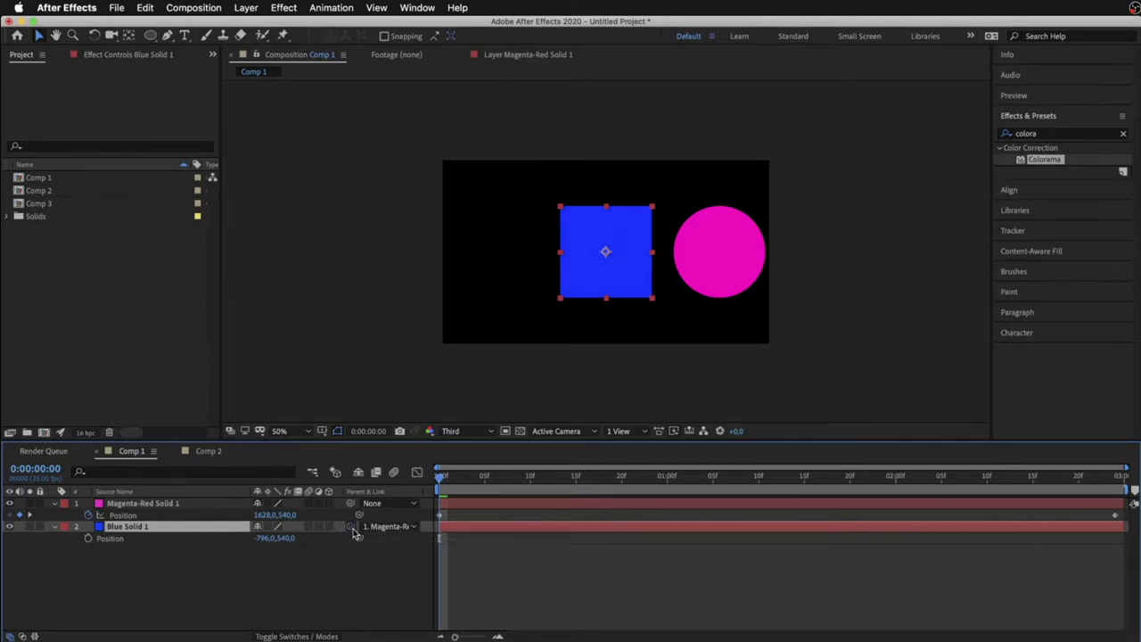
left_click_drag(351, 526, 142, 505)
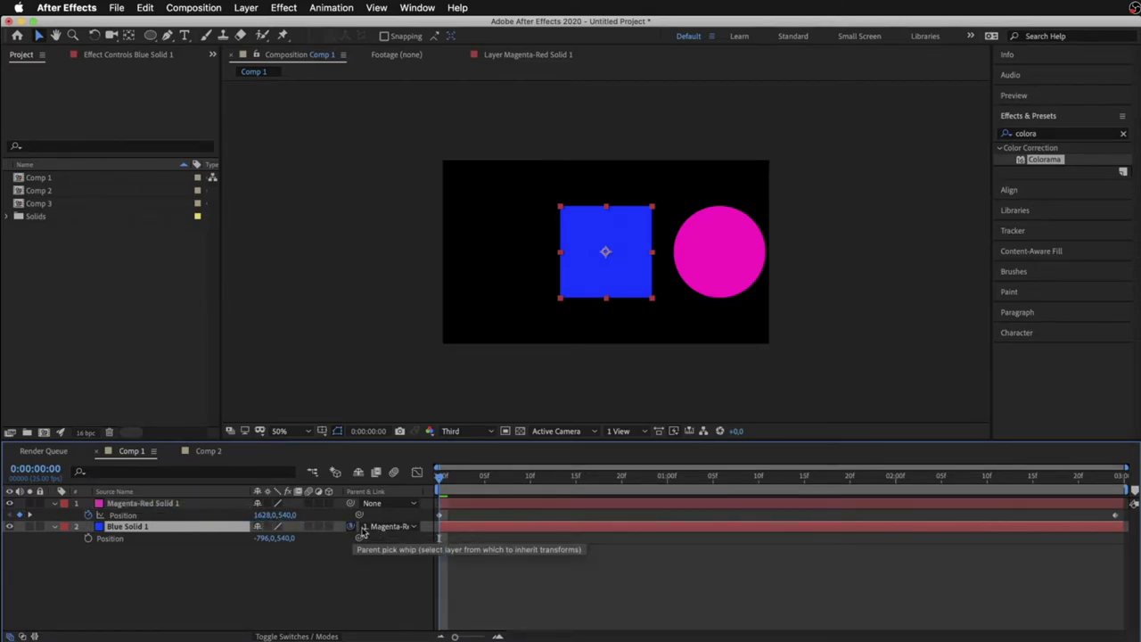
left_click(389, 527)
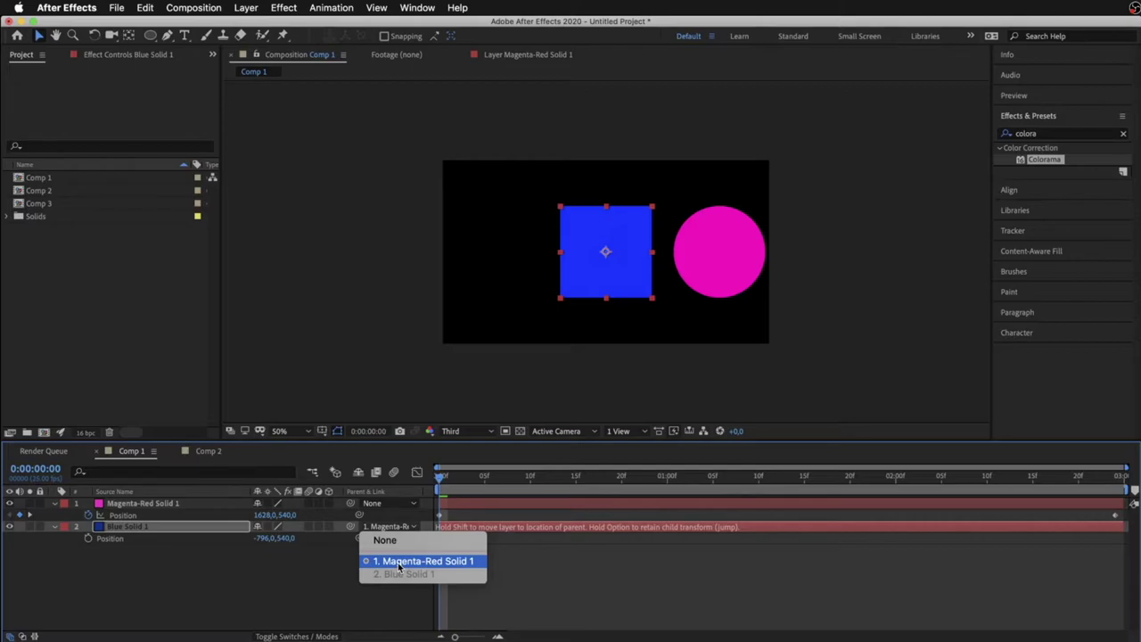
left_click(399, 562)
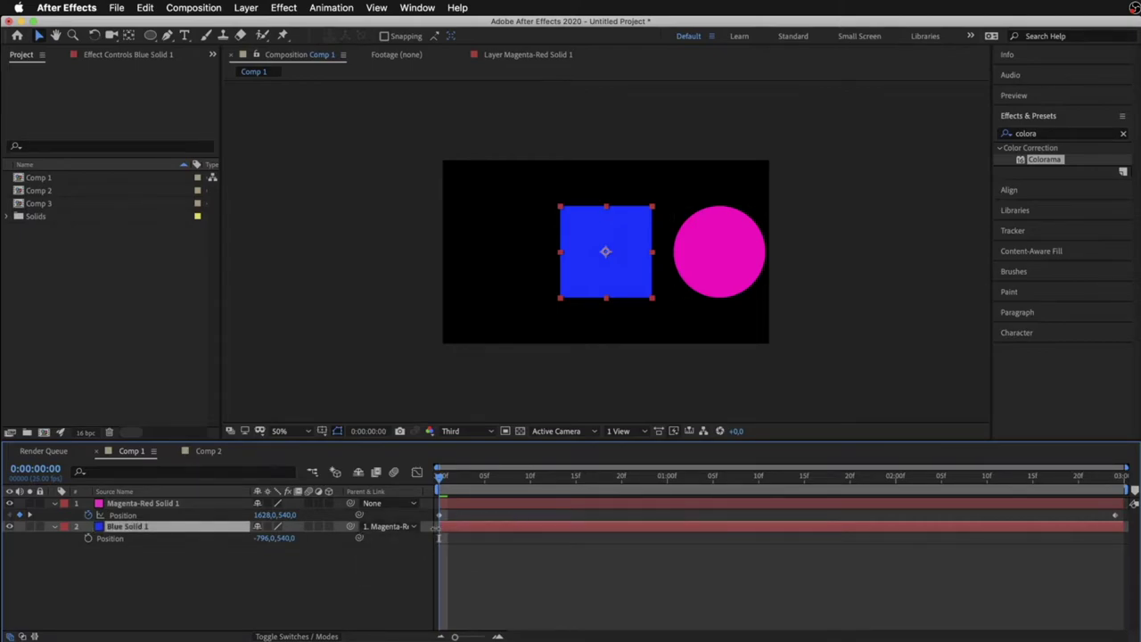
Step: Preview the square following the circle, then return the playhead to the start
key("space")
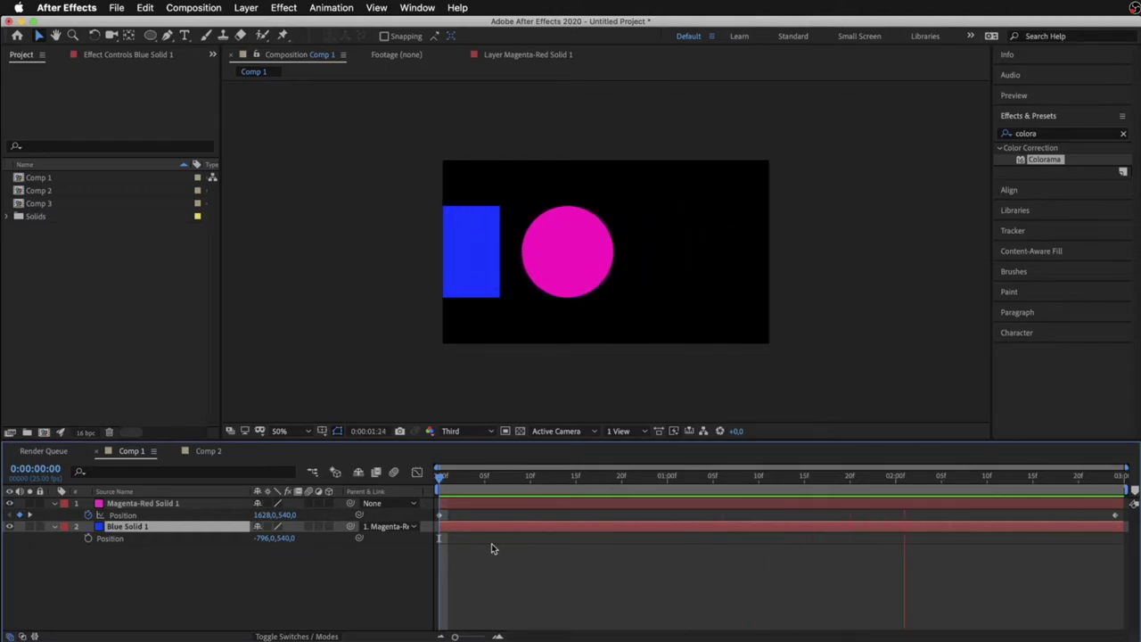
key("space")
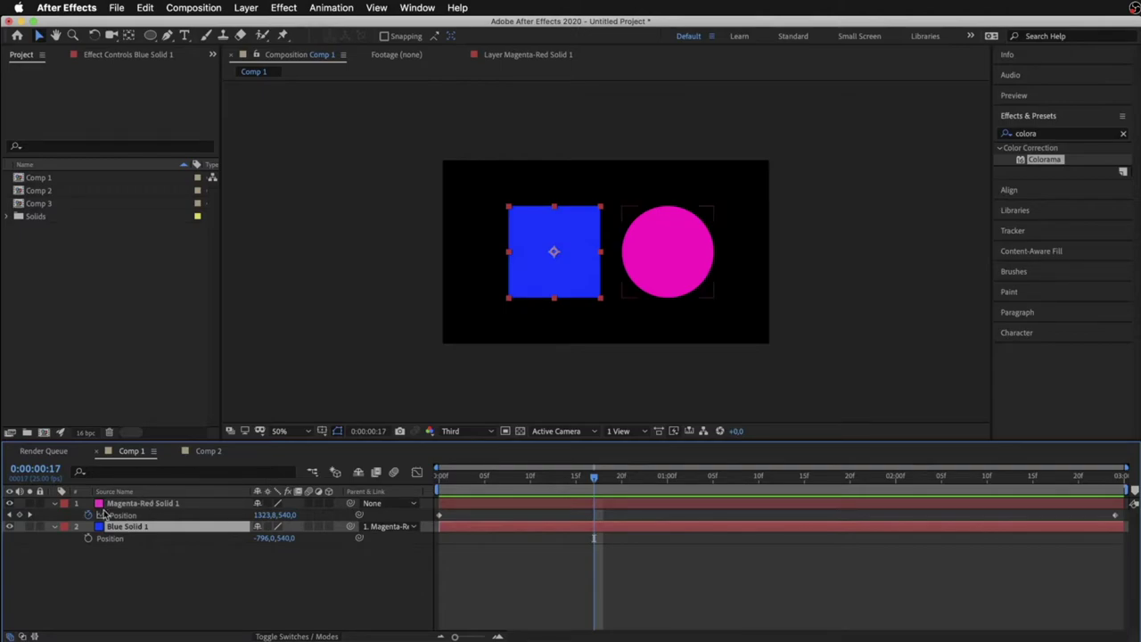
left_click_drag(507, 481, 437, 476)
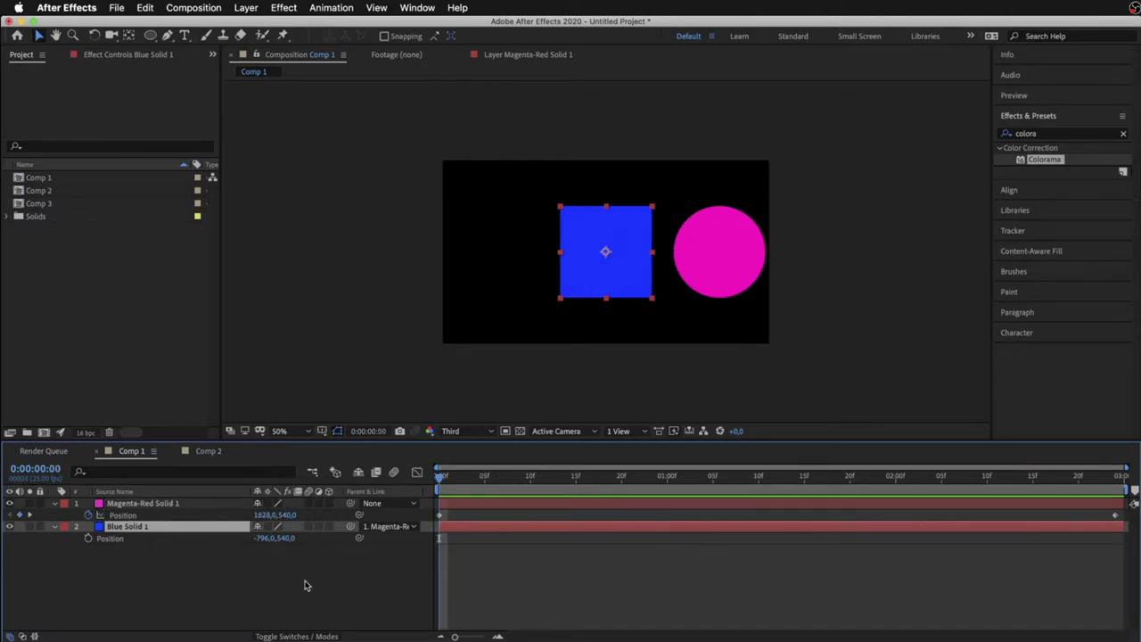
Step: Expand the magenta circle's Transform, try Scale 37%, then restore it to 50%
left_click(167, 505)
left_click(55, 504)
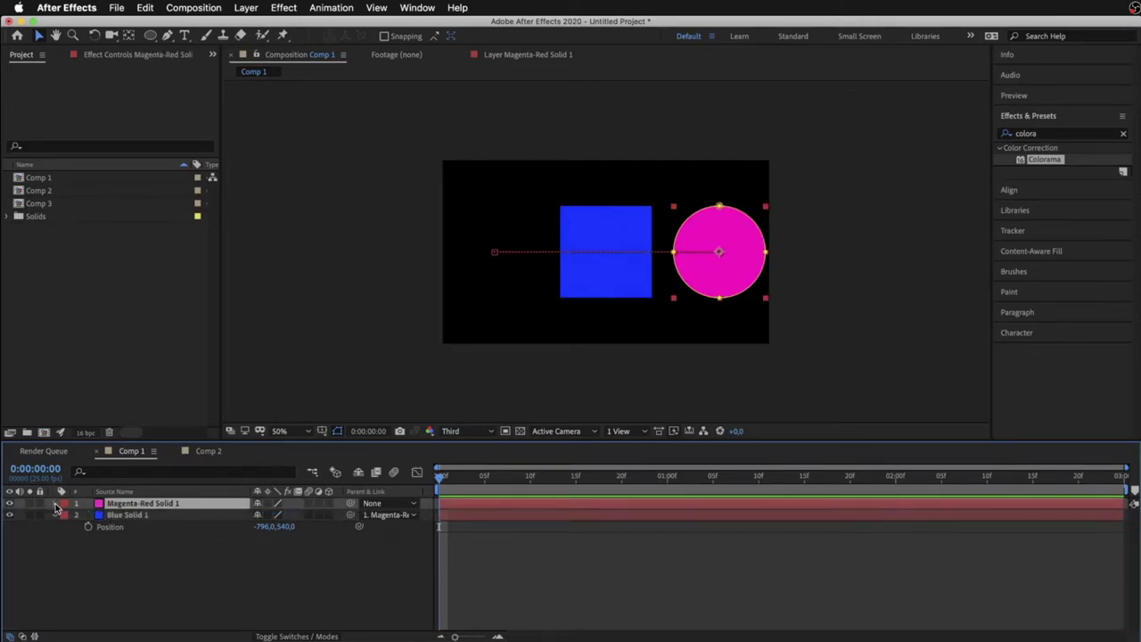
left_click(56, 504)
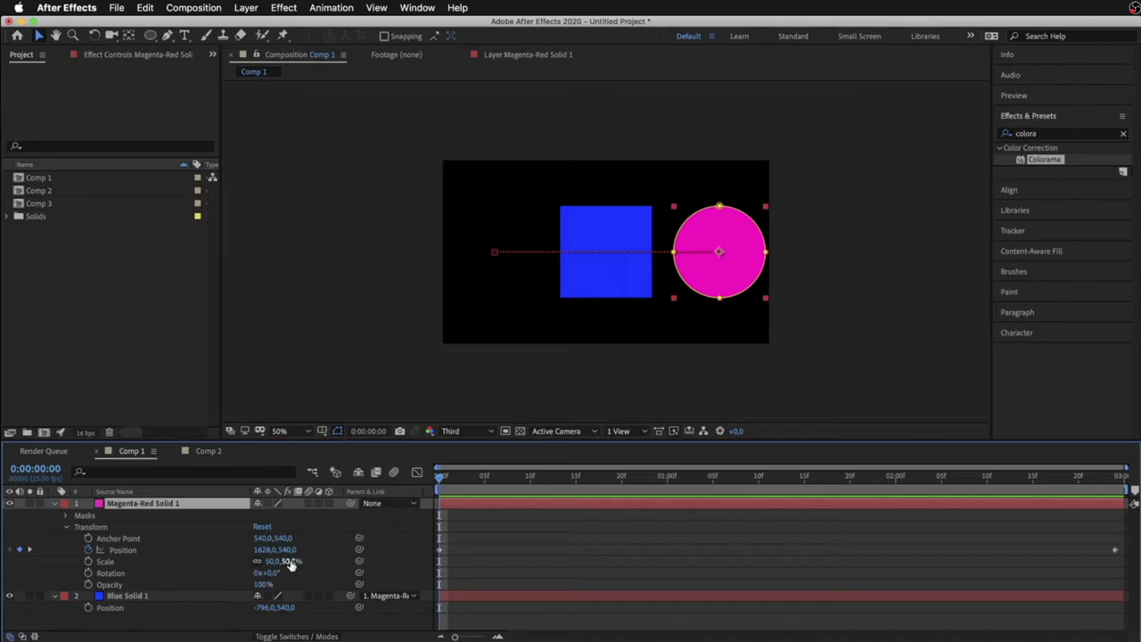
left_click_drag(290, 564, 271, 564)
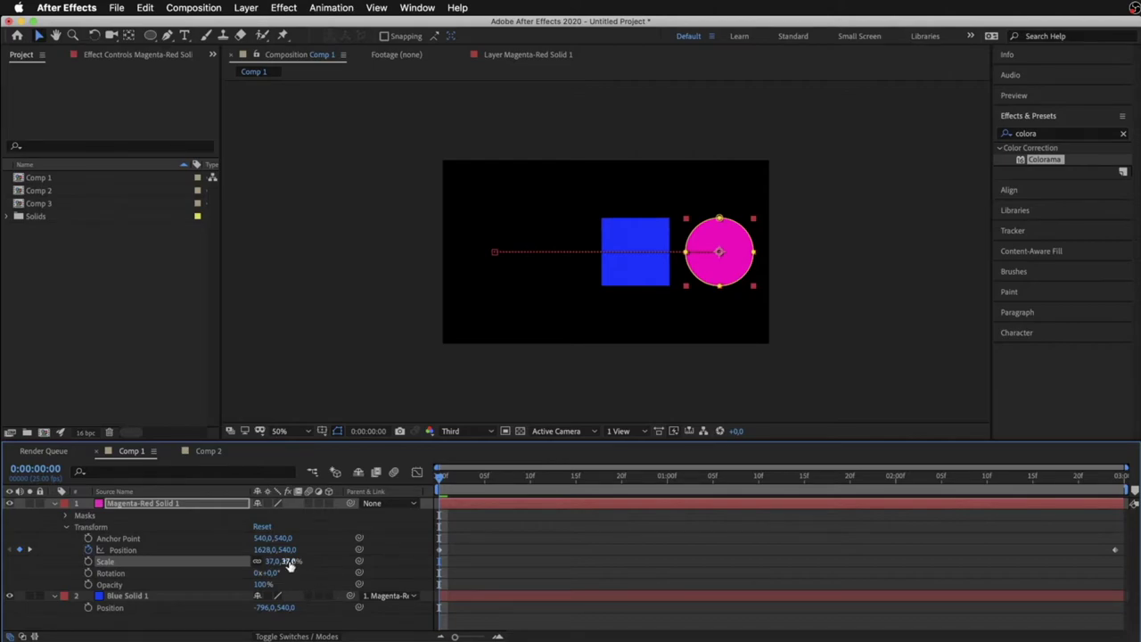
key("ctrl+z")
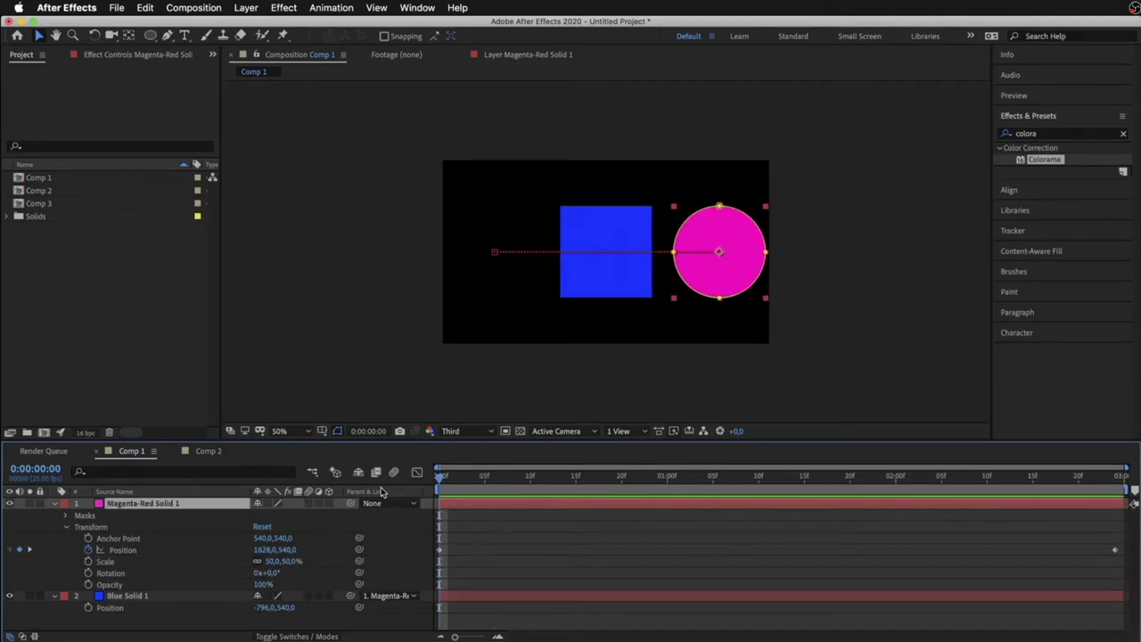
Step: Undo the circle's Position shift and scrub the animation back to the start
left_click(123, 550)
key("ctrl+z")
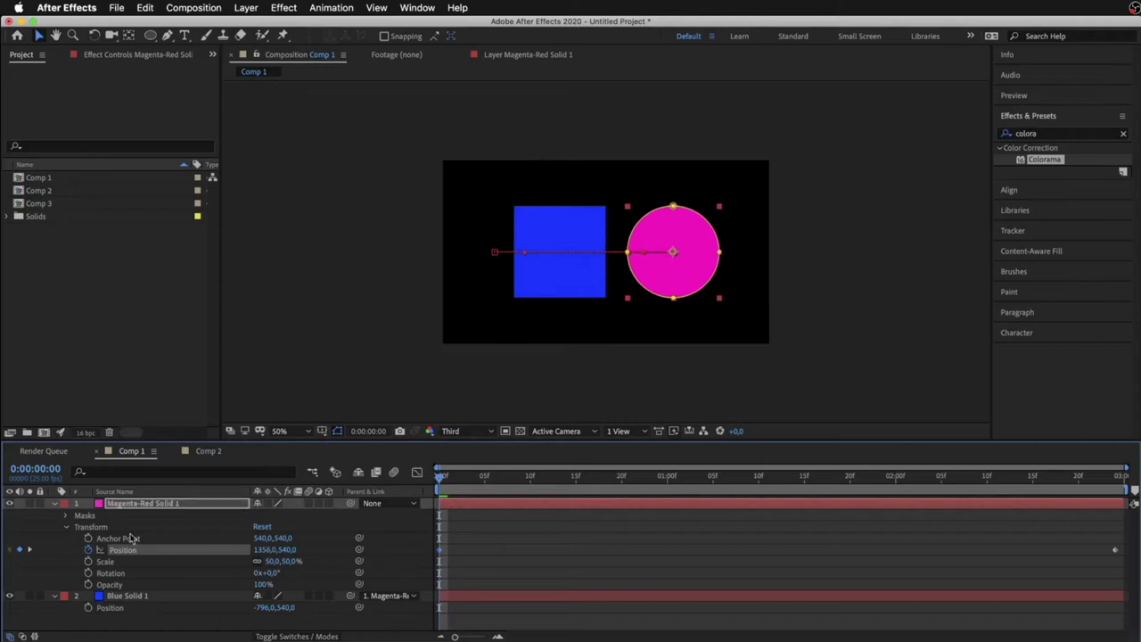
left_click_drag(471, 484, 390, 491)
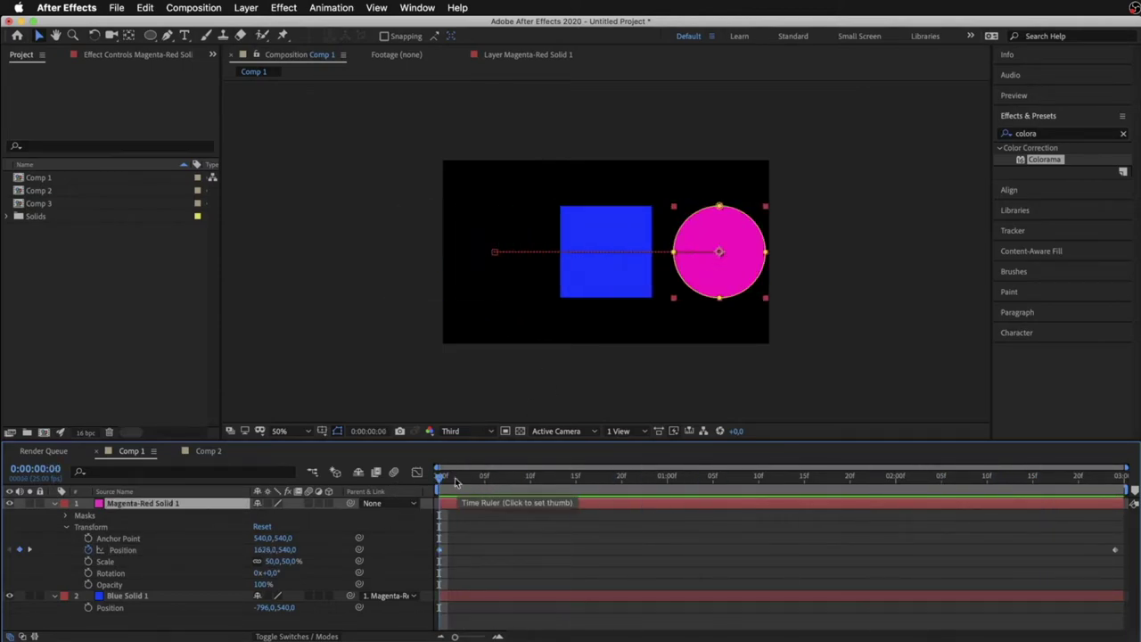
left_click(392, 595)
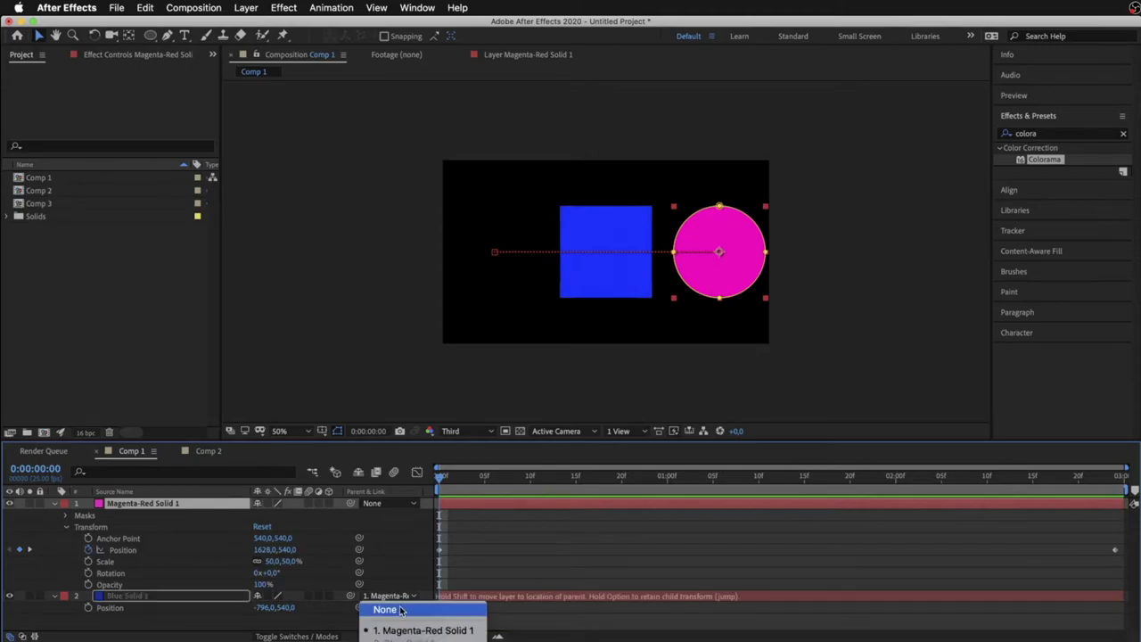
left_click(386, 608)
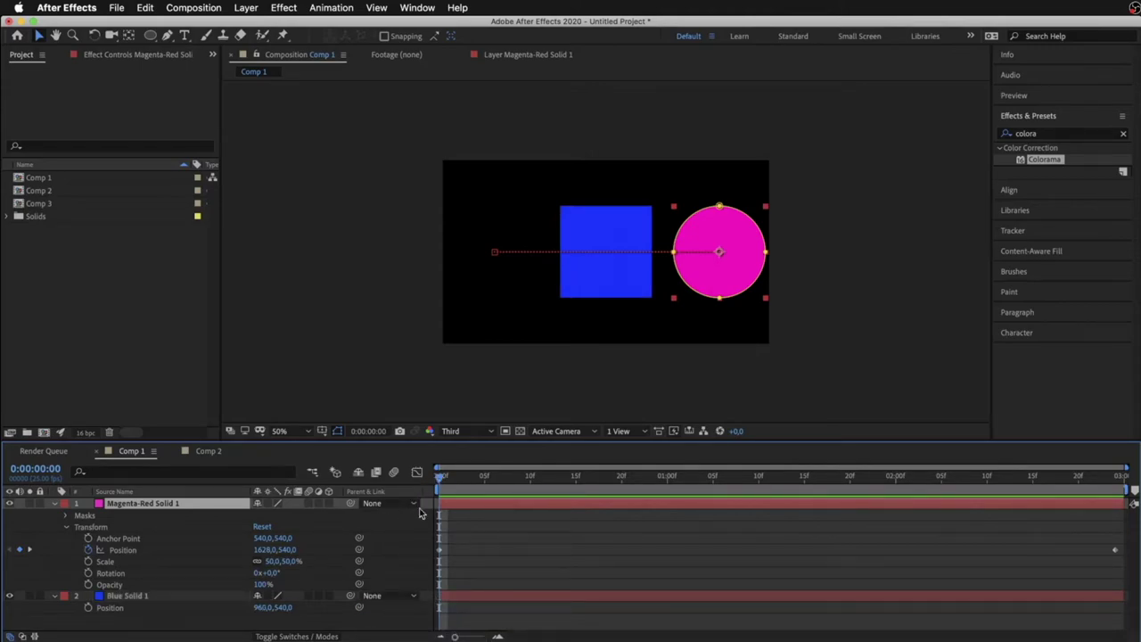
mouse_move(484, 475)
left_mouse_down()
mouse_move(794, 496)
mouse_move(778, 501)
left_mouse_up()
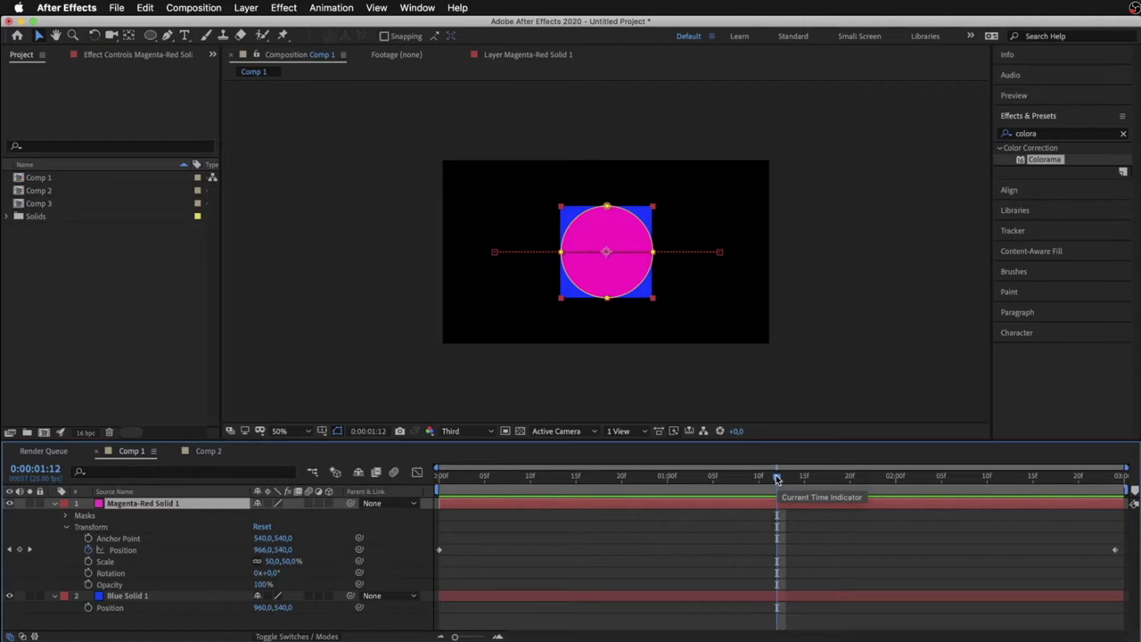
key("Home")
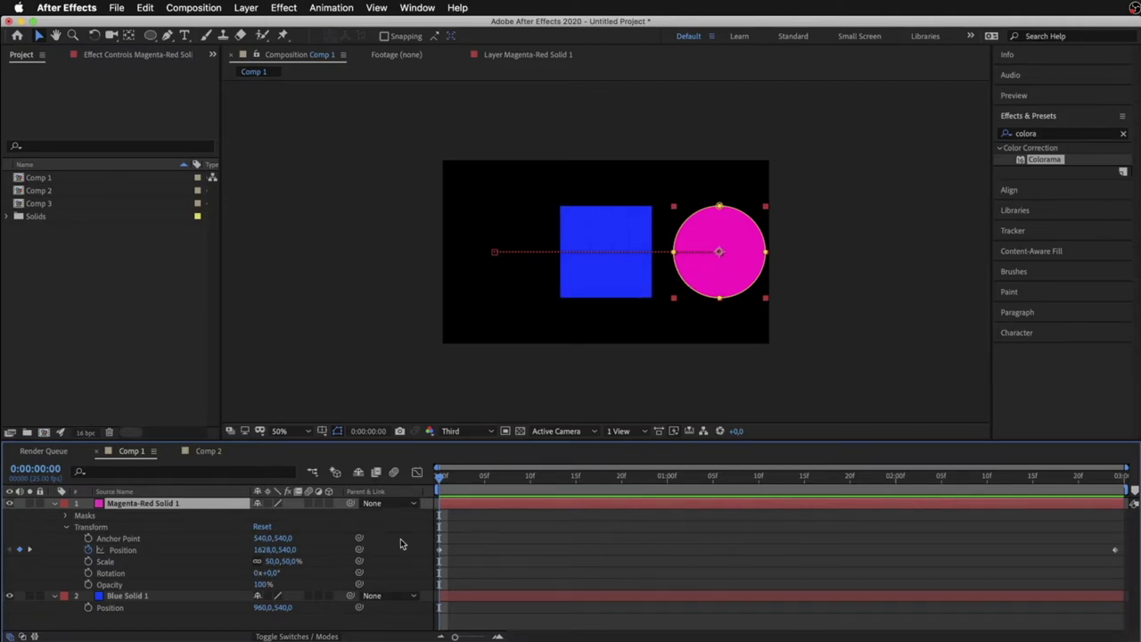
left_click(396, 595)
Step: Scrub the animation and set Blue Solid 1's parent to None
left_click(383, 626)
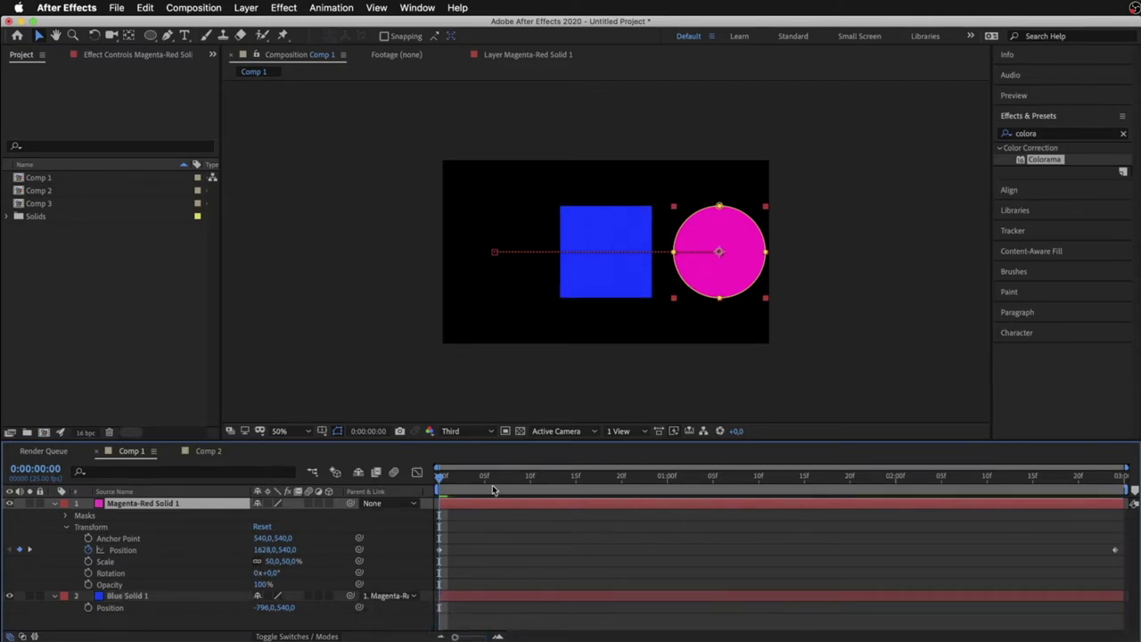
left_click(503, 478)
left_click_drag(543, 481, 279, 470)
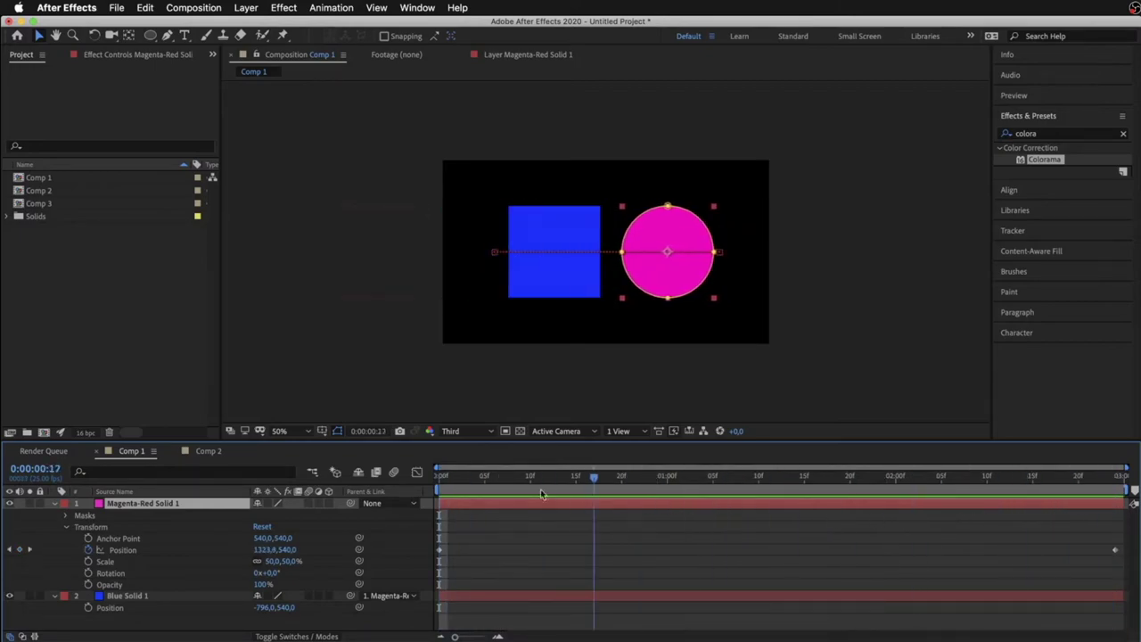
left_click(389, 595)
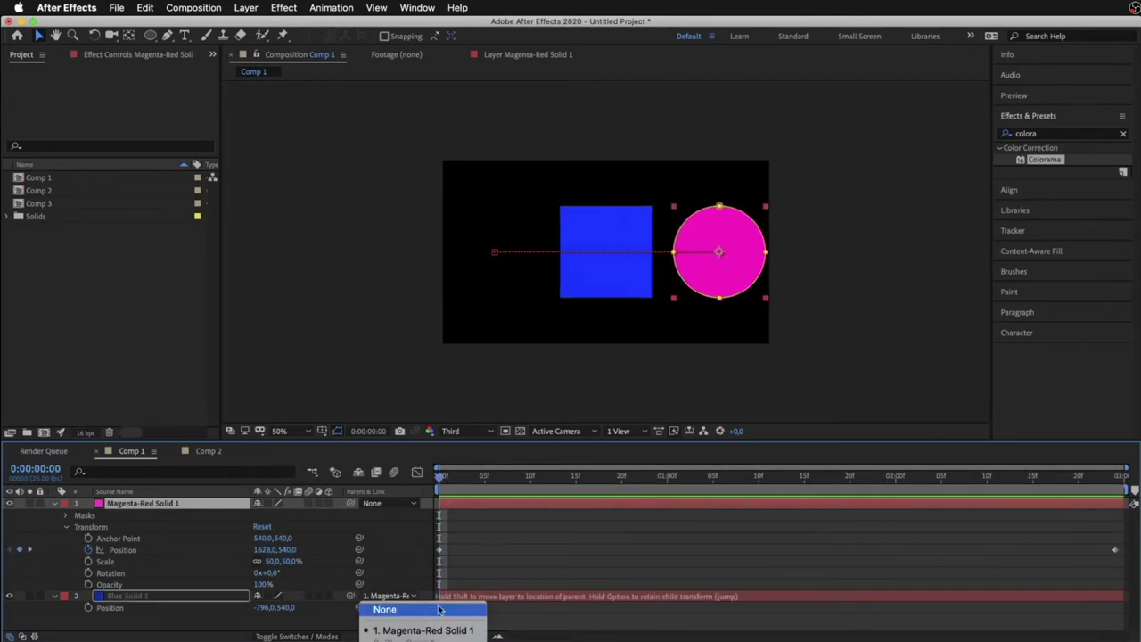
left_click(382, 609)
Step: At 0:00:01:12, where the shapes overlap, reparent the square to the magenta circle and preview
mouse_move(563, 479)
left_mouse_down()
mouse_move(694, 479)
mouse_move(777, 494)
left_mouse_up()
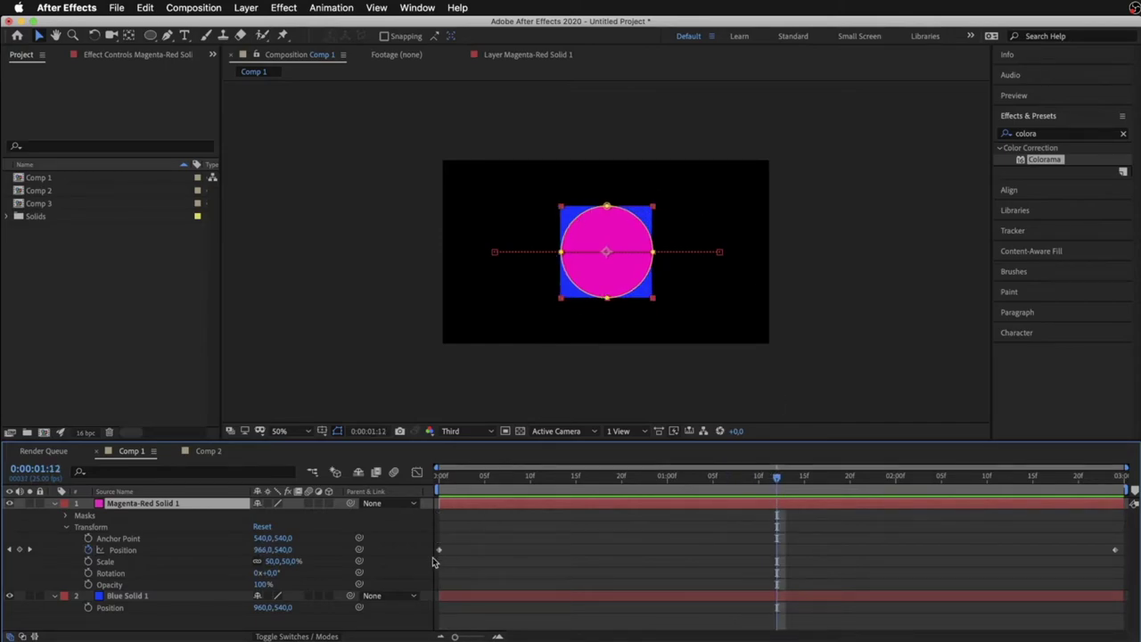
left_click_drag(778, 479, 778, 487)
left_click(383, 595)
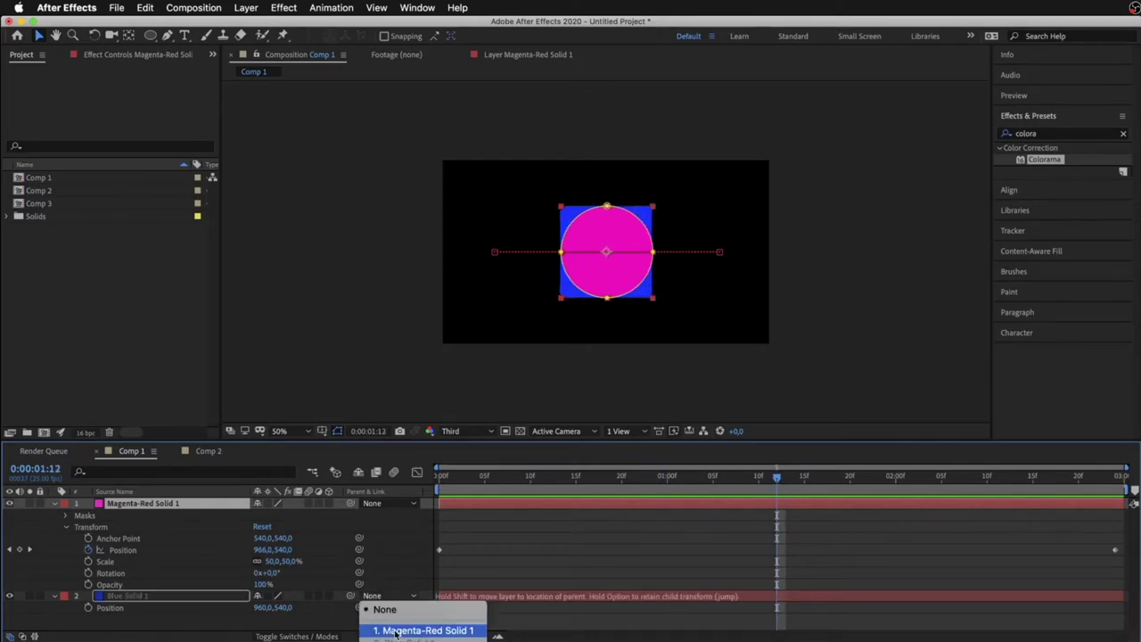
left_click(414, 627)
key("space")
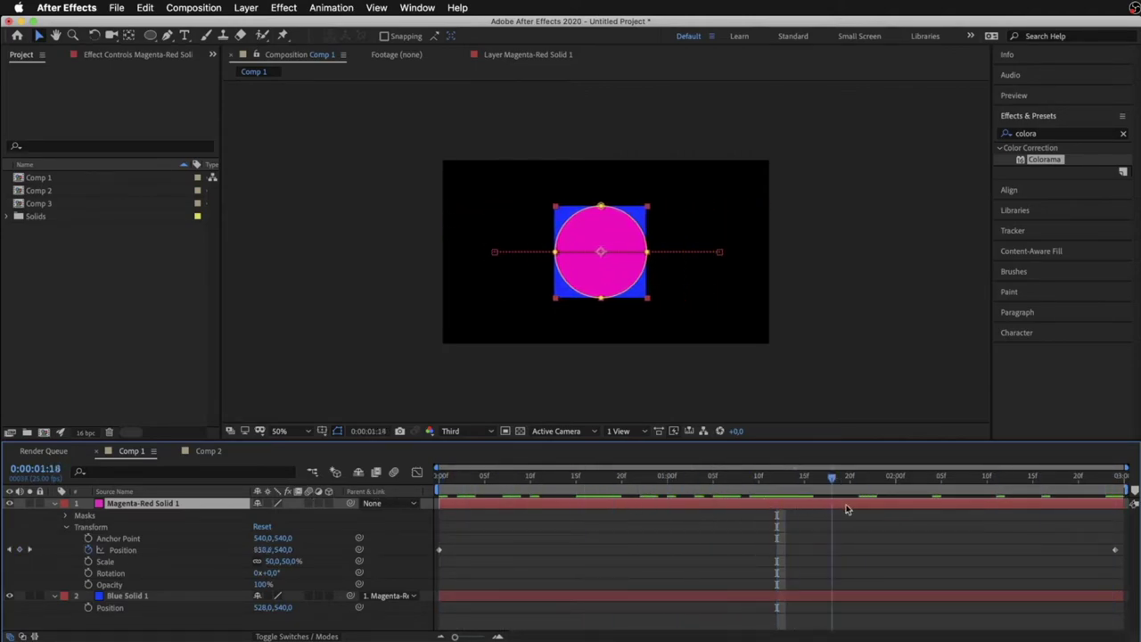
key("space")
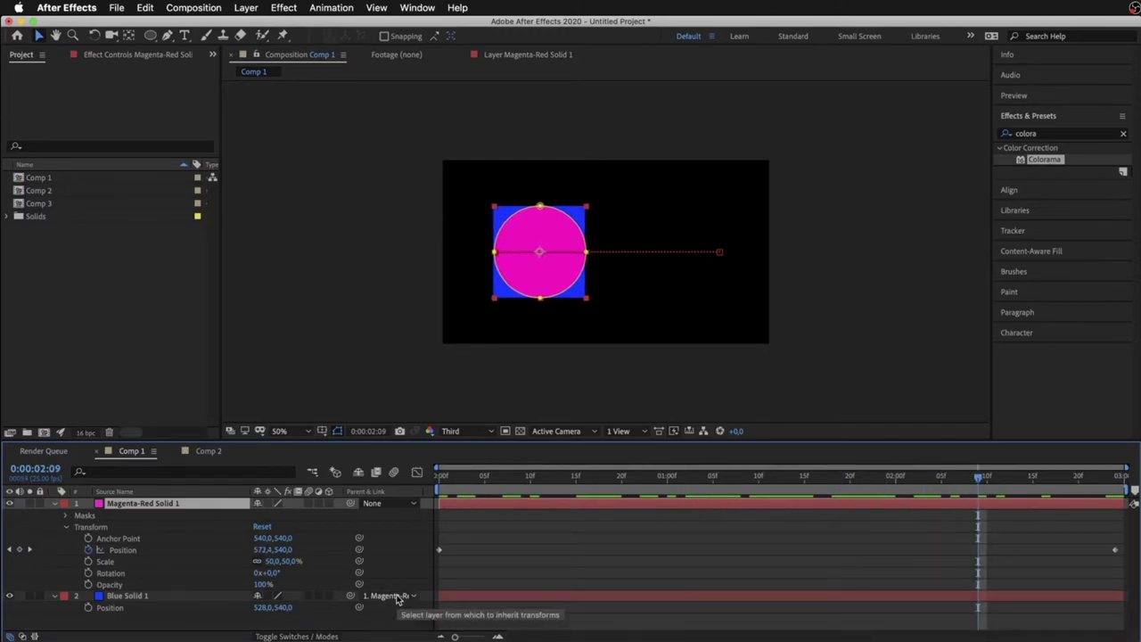
Step: Unlink the blue square and preview the circle sliding alone from the start
left_click(390, 599)
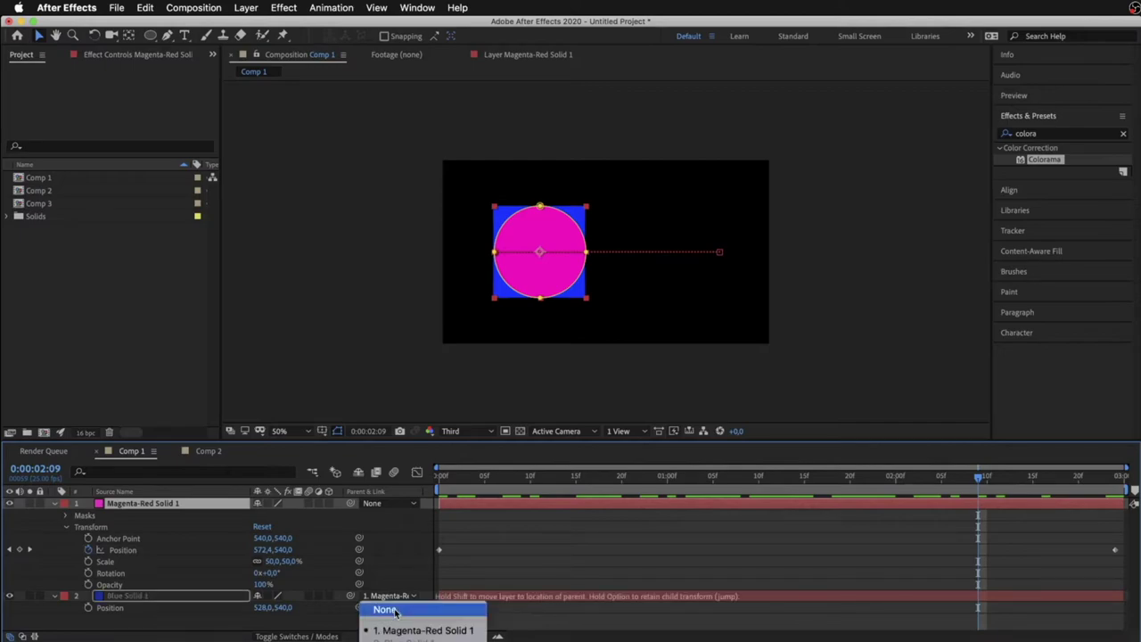
left_click(385, 611)
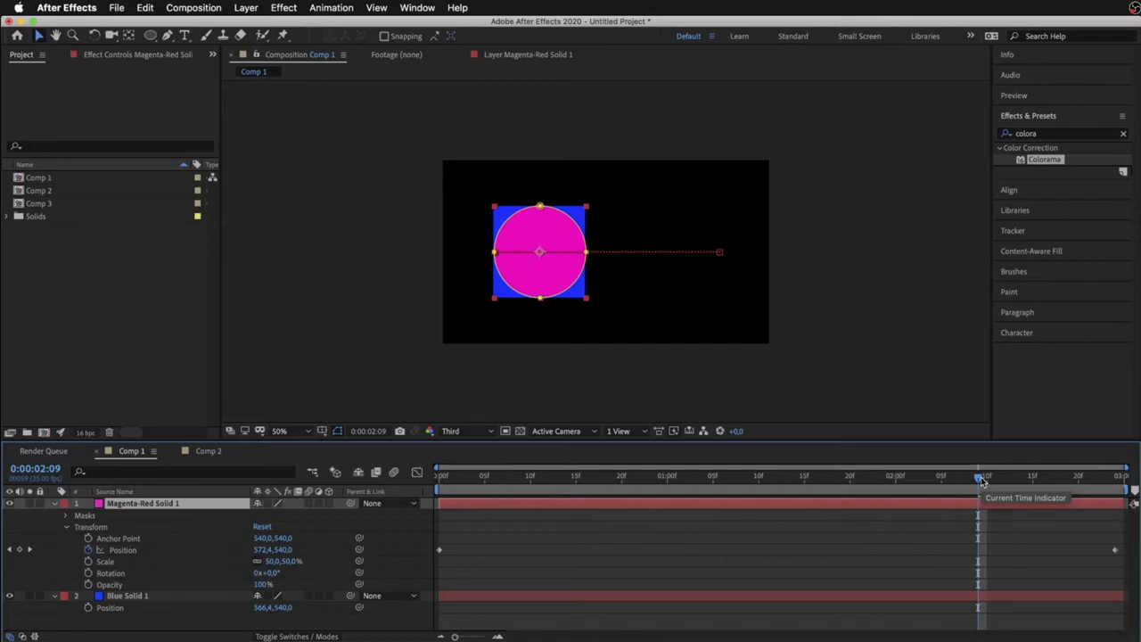
left_click_drag(981, 481, 439, 479)
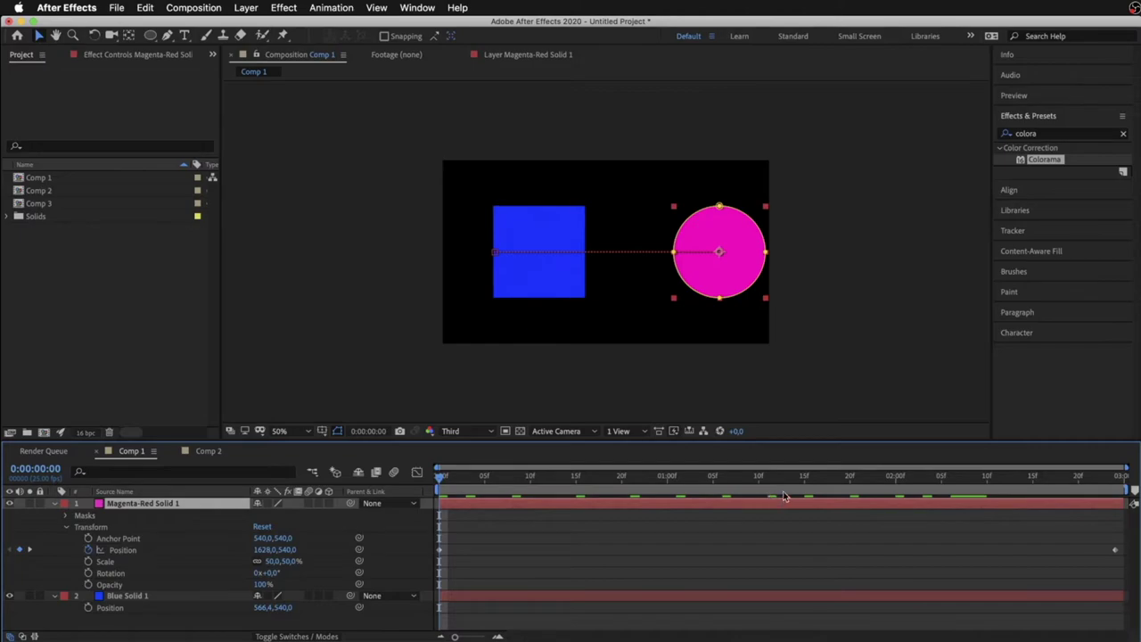
key("space")
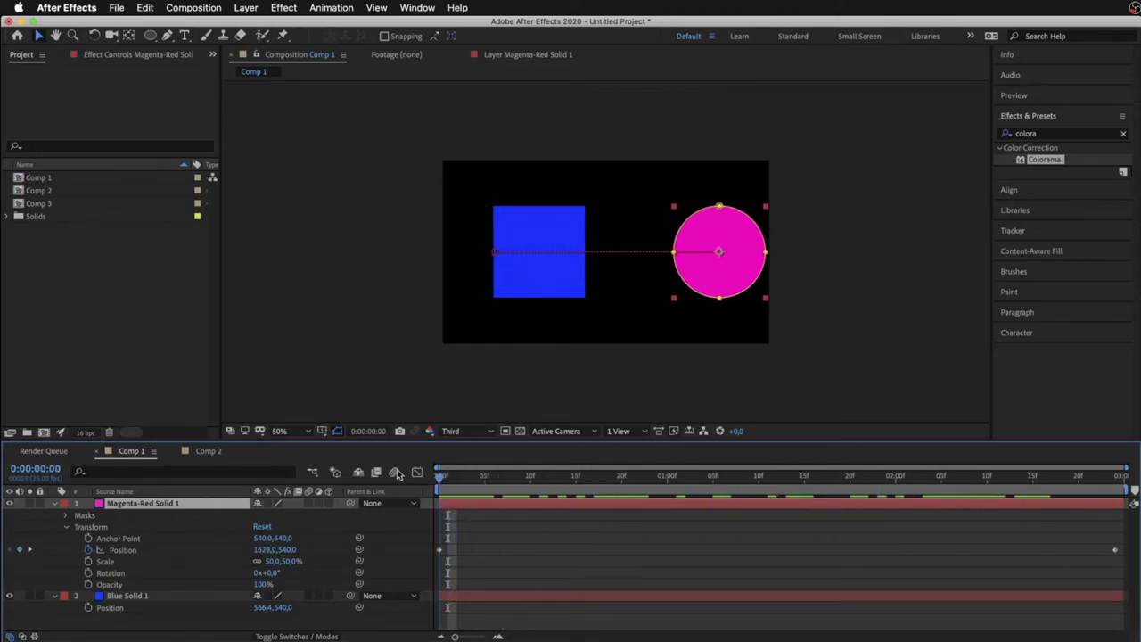
key("space")
key("space")
Step: Parent the square to 1. Magenta-Red Solid 1 and scrub to watch both move left together
key("space")
left_click(372, 595)
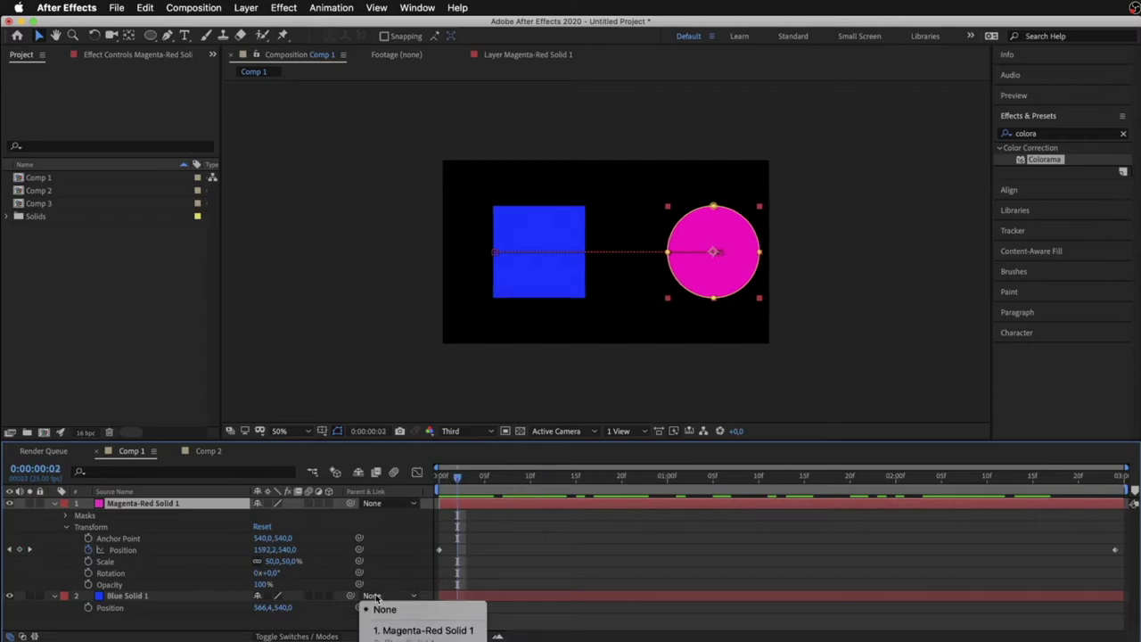
left_click(407, 630)
key("space")
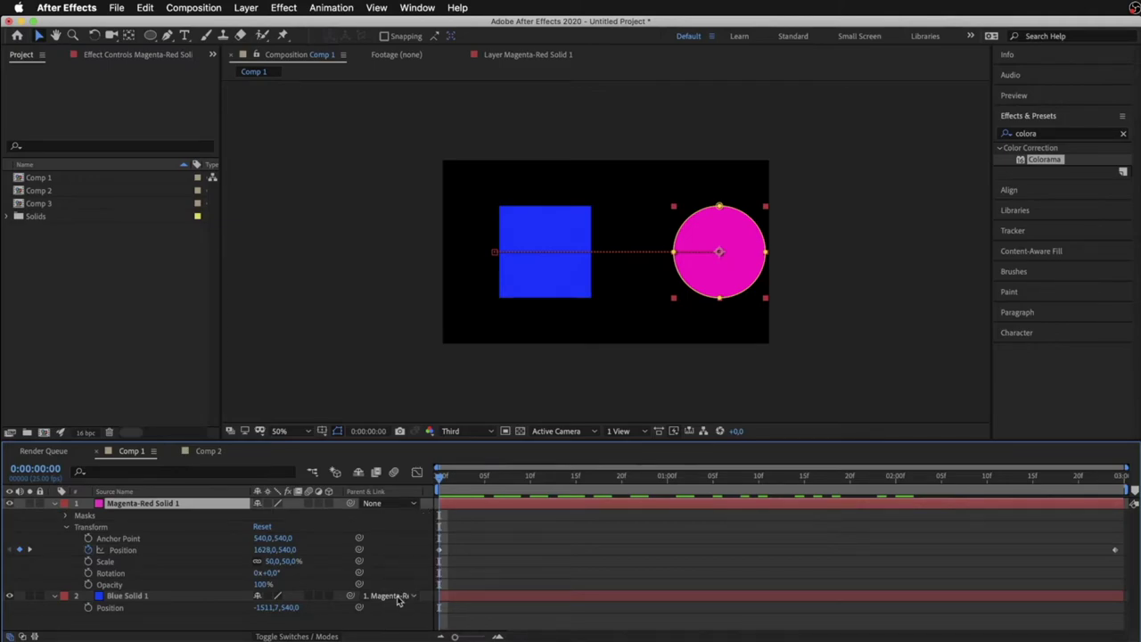
mouse_move(659, 476)
left_mouse_down()
mouse_move(800, 489)
mouse_move(692, 489)
left_mouse_up()
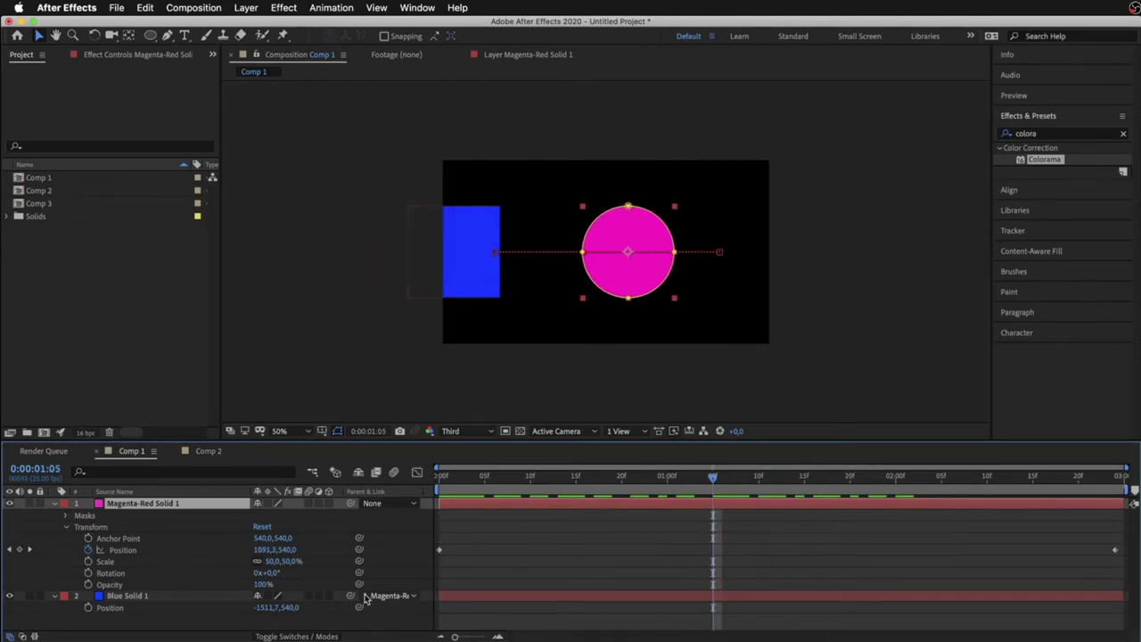
left_click(413, 596)
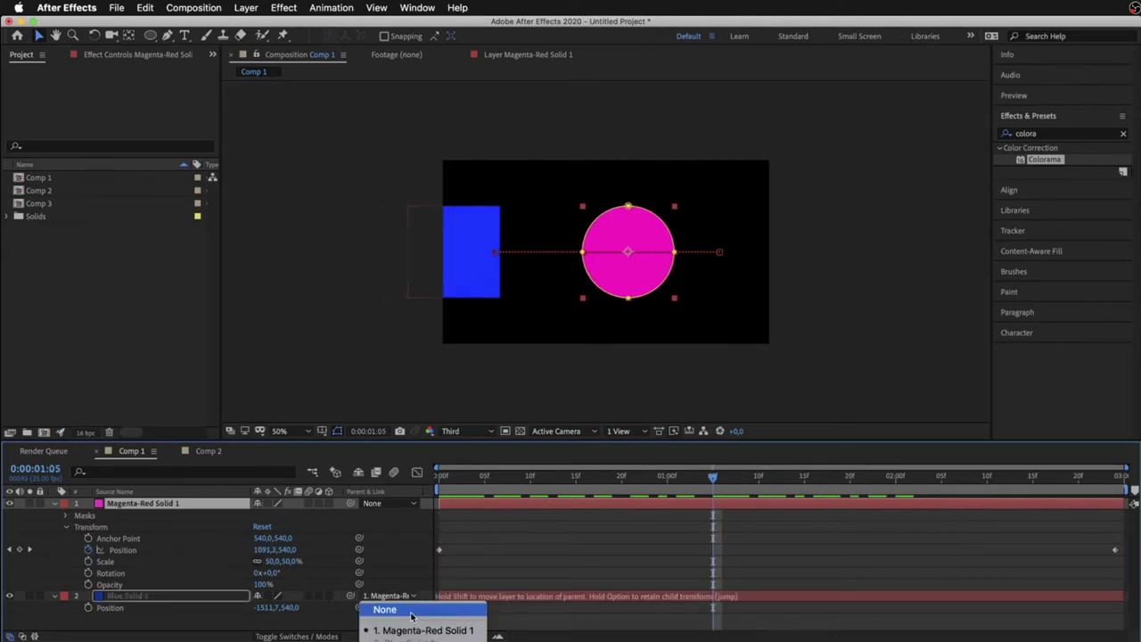
Step: Set the square's parent to None and scrub the lone circle forward to 0:00:02:04
left_click(411, 610)
key("Page_Up")
key("Page_Up")
key("Page_Up")
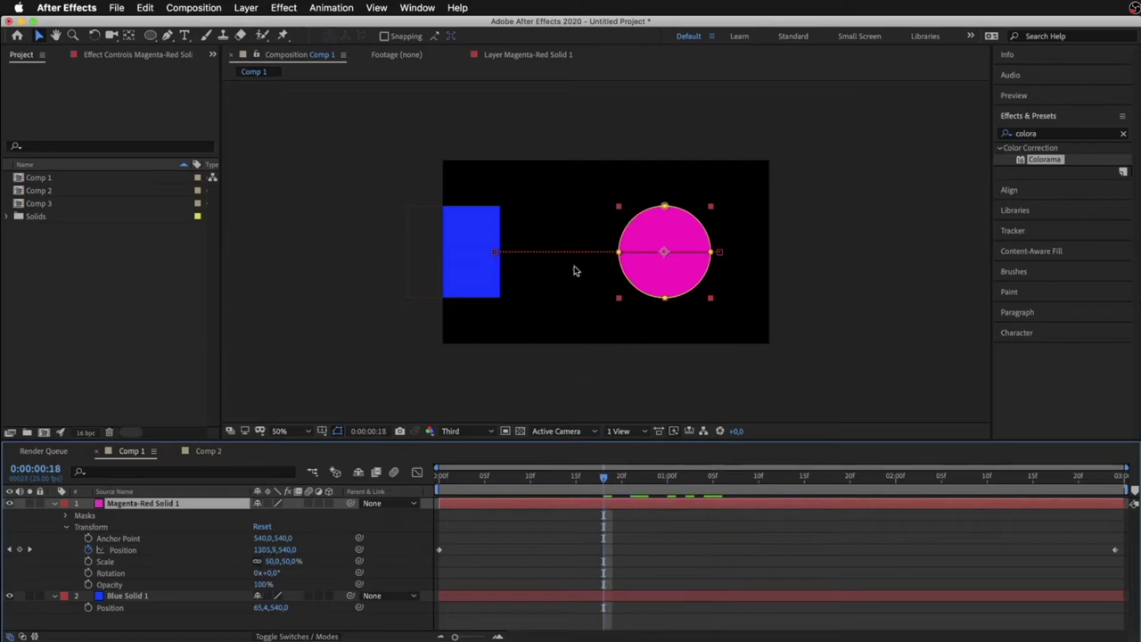
left_click_drag(603, 477, 477, 477)
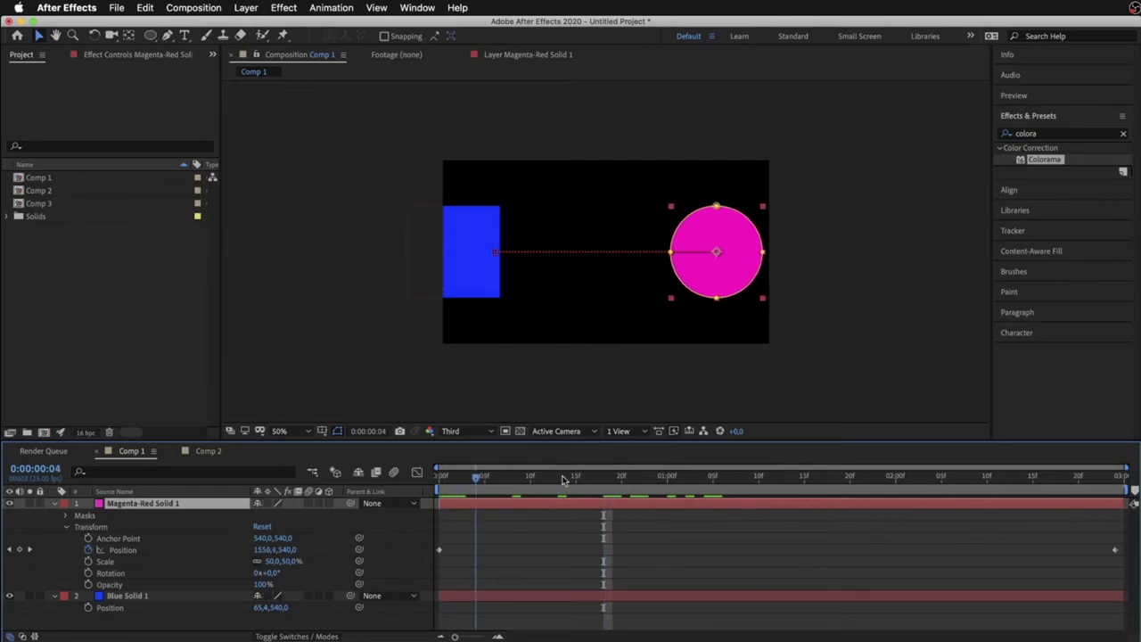
mouse_move(562, 480)
left_mouse_down()
mouse_move(611, 491)
mouse_move(911, 491)
mouse_move(532, 506)
mouse_move(611, 526)
mouse_move(788, 512)
mouse_move(935, 484)
left_mouse_up()
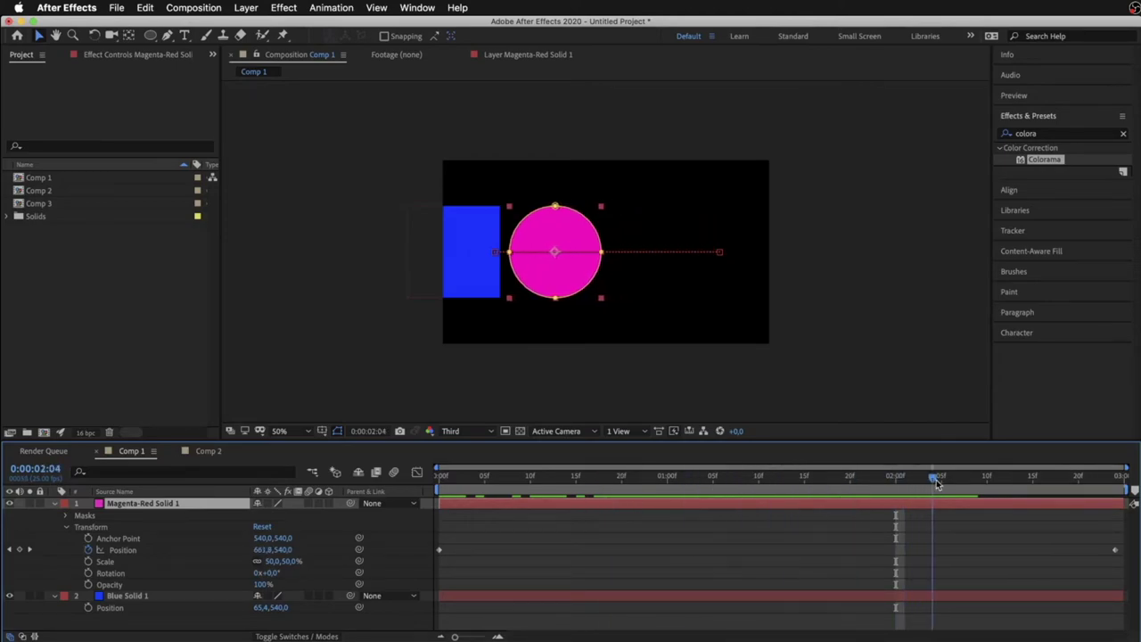
Step: Reparent the square to the magenta circle at that frame and scrub back to the start
left_click(400, 597)
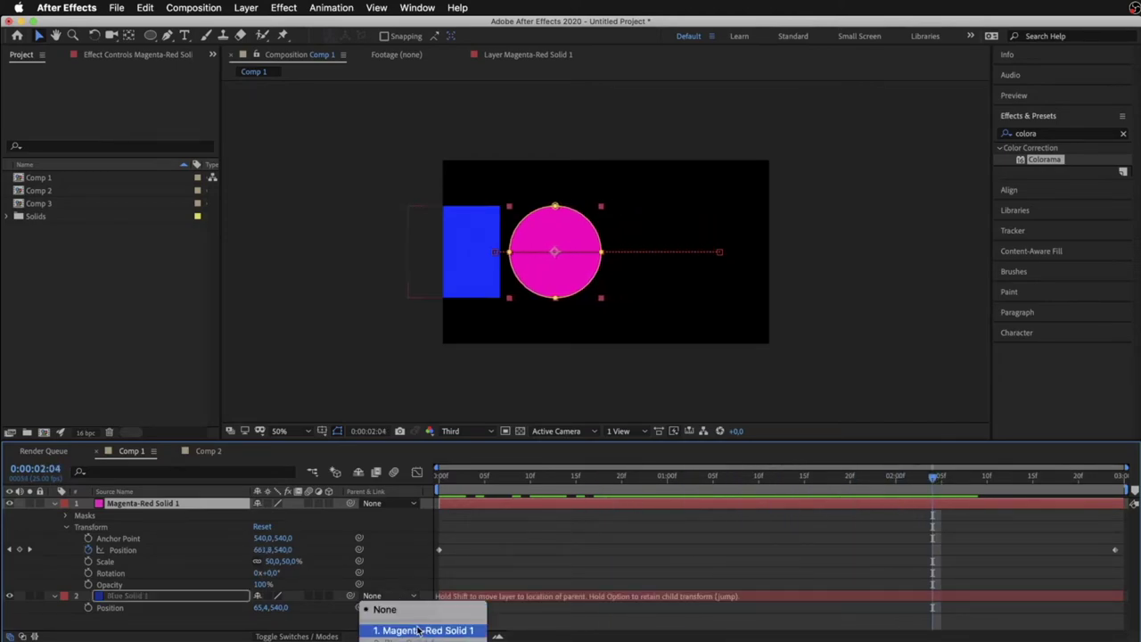
left_click(424, 630)
left_click_drag(932, 485, 595, 486)
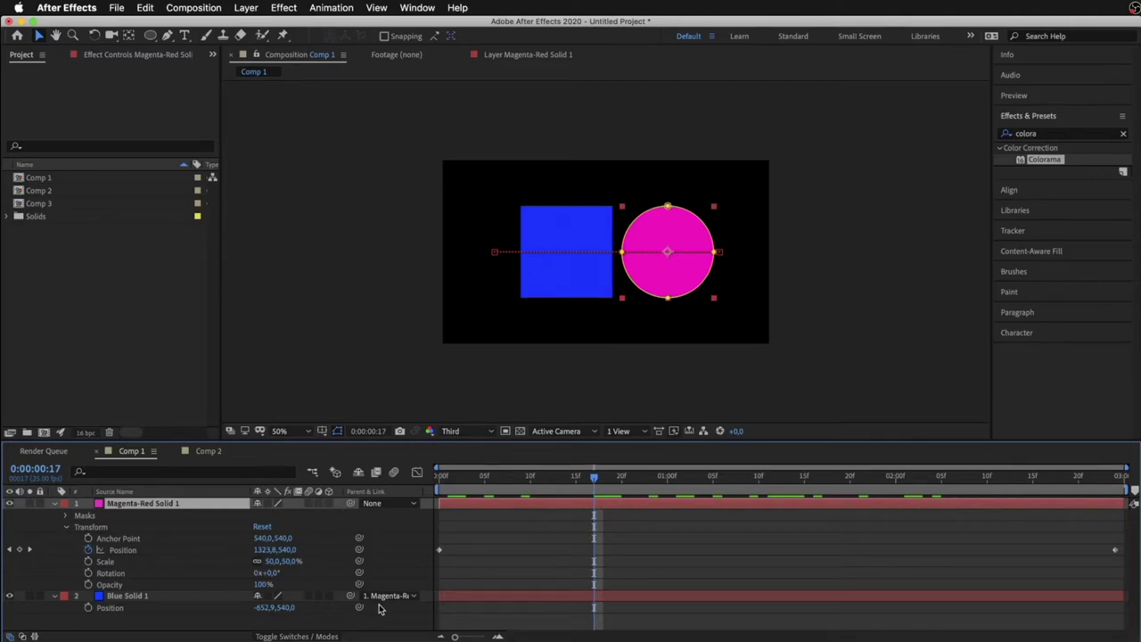
left_click_drag(586, 486, 439, 486)
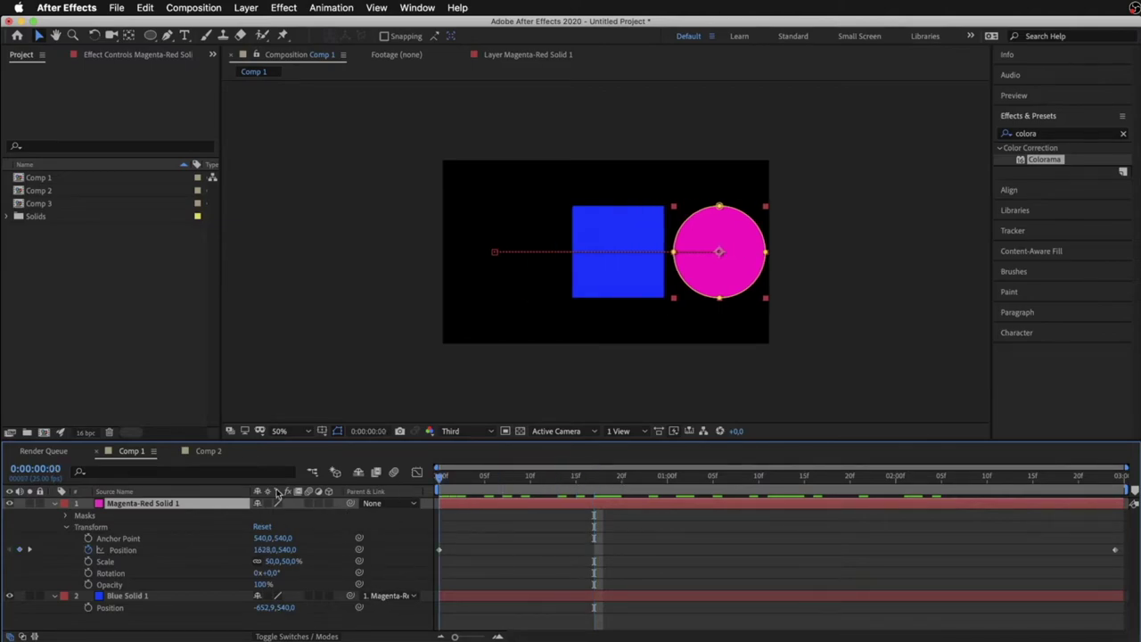
mouse_move(350, 597)
left_mouse_down()
mouse_move(245, 581)
mouse_move(355, 603)
left_mouse_up()
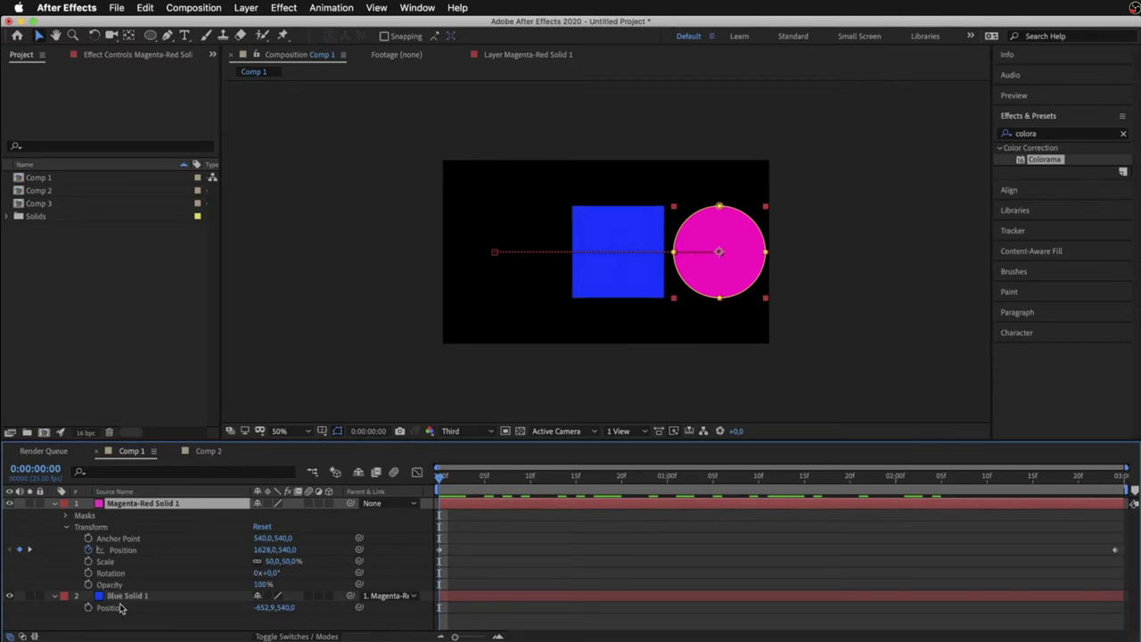
Step: Unparent the blue square, expand its Transform properties, and enlarge the timeline panel
left_click(388, 595)
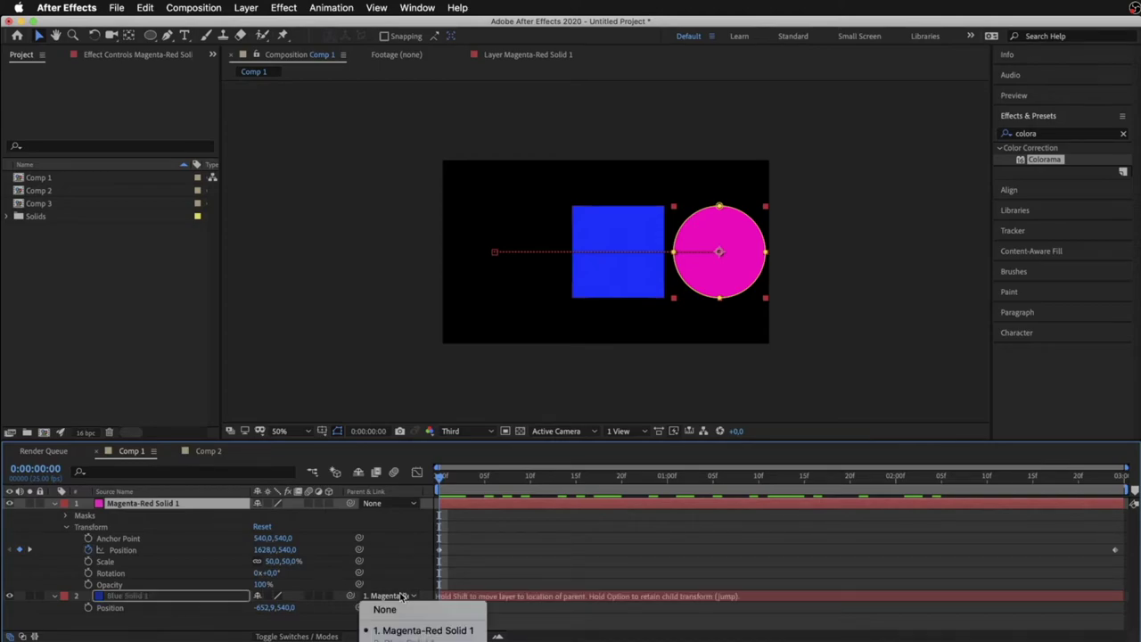
left_click(383, 606)
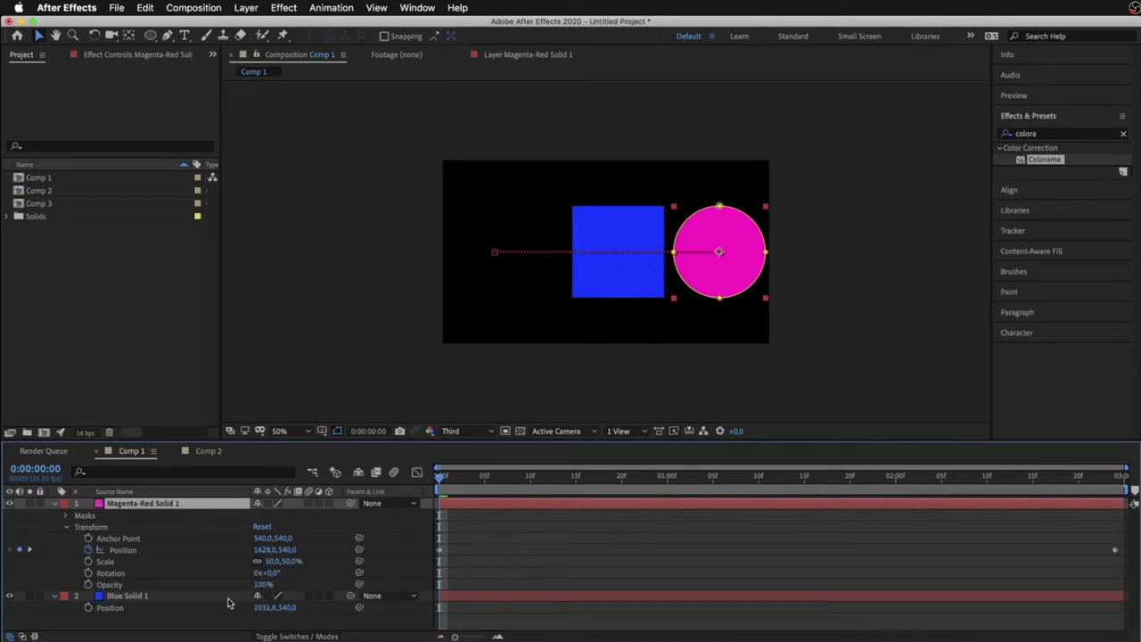
left_click(55, 597)
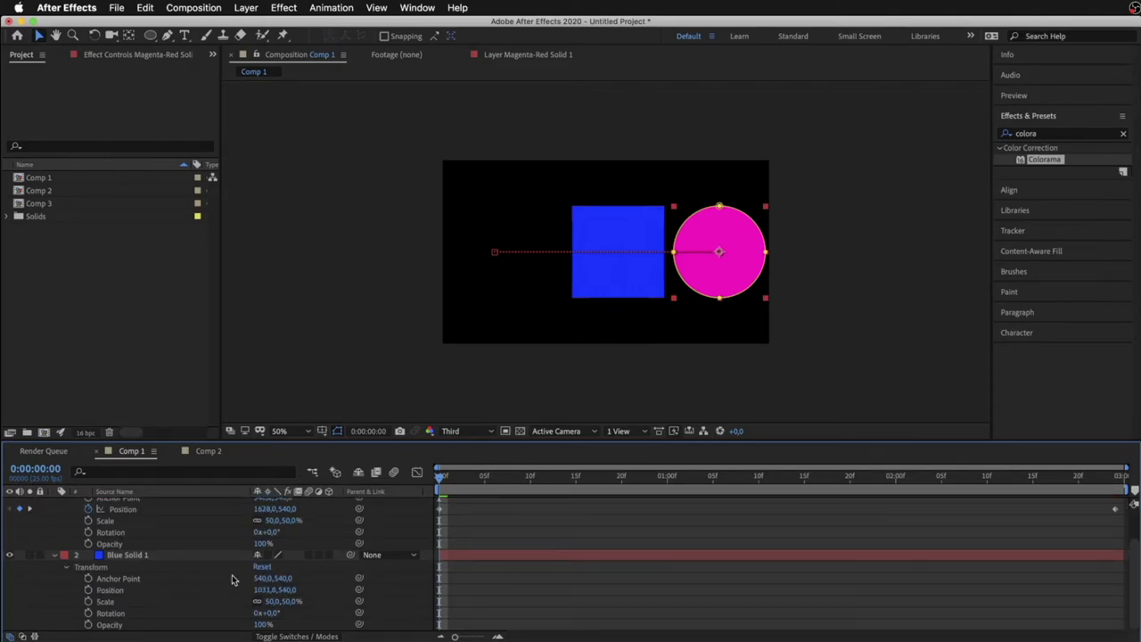
left_click_drag(444, 440, 451, 349)
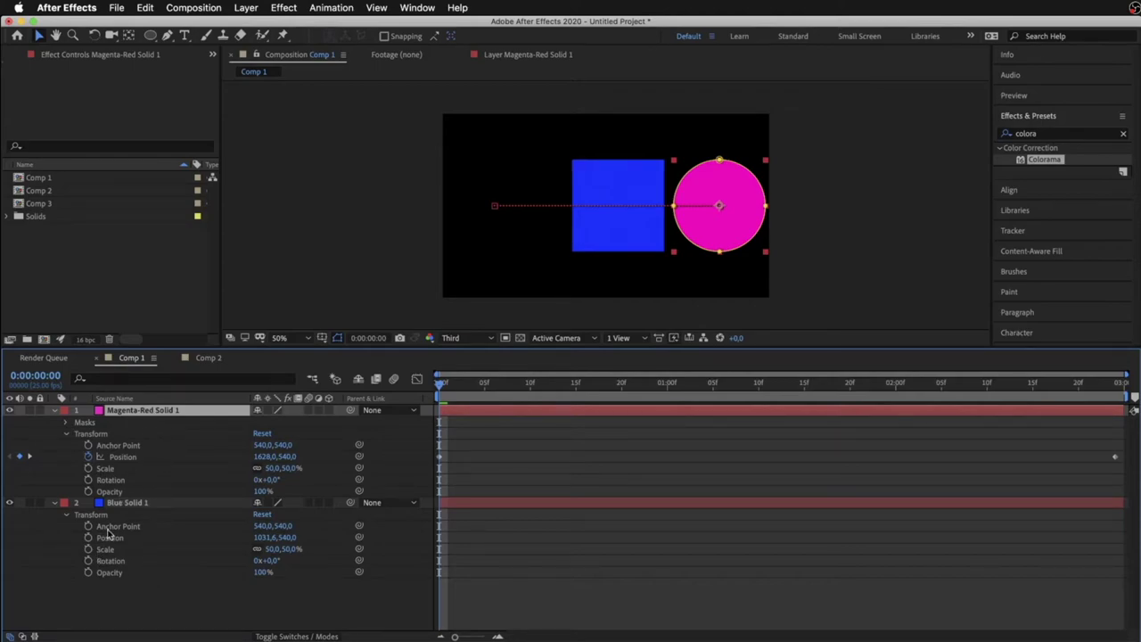
Step: Preview the circle passing the stationary square, then select the square's Position property
left_click(127, 505)
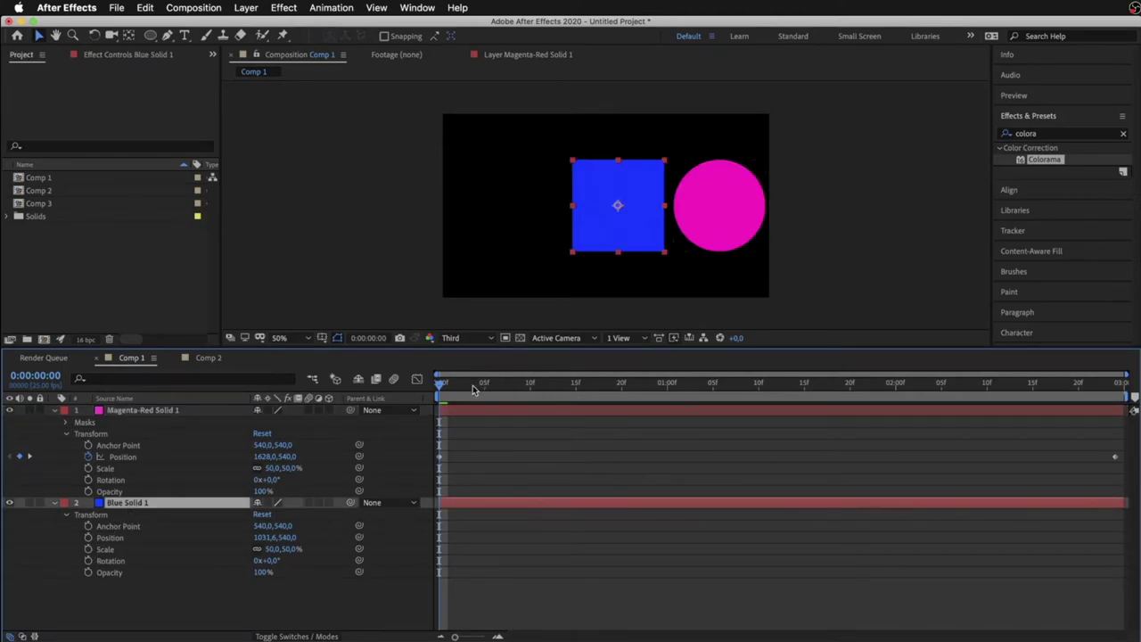
mouse_move(476, 383)
left_mouse_down()
mouse_move(966, 374)
mouse_move(402, 400)
left_mouse_up()
key("space")
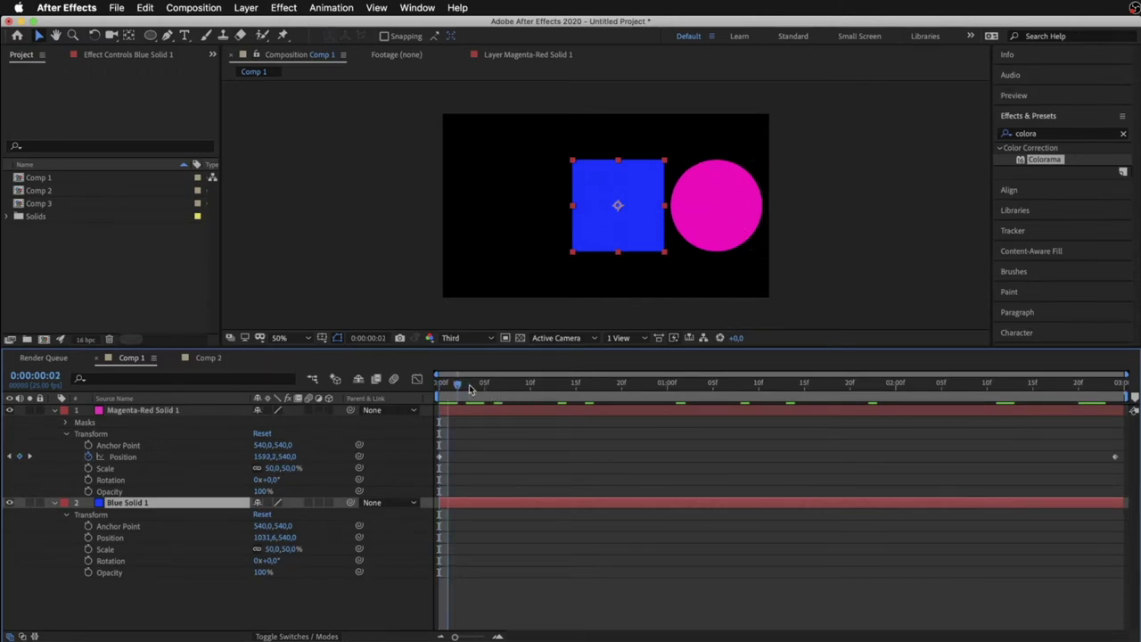
key("space")
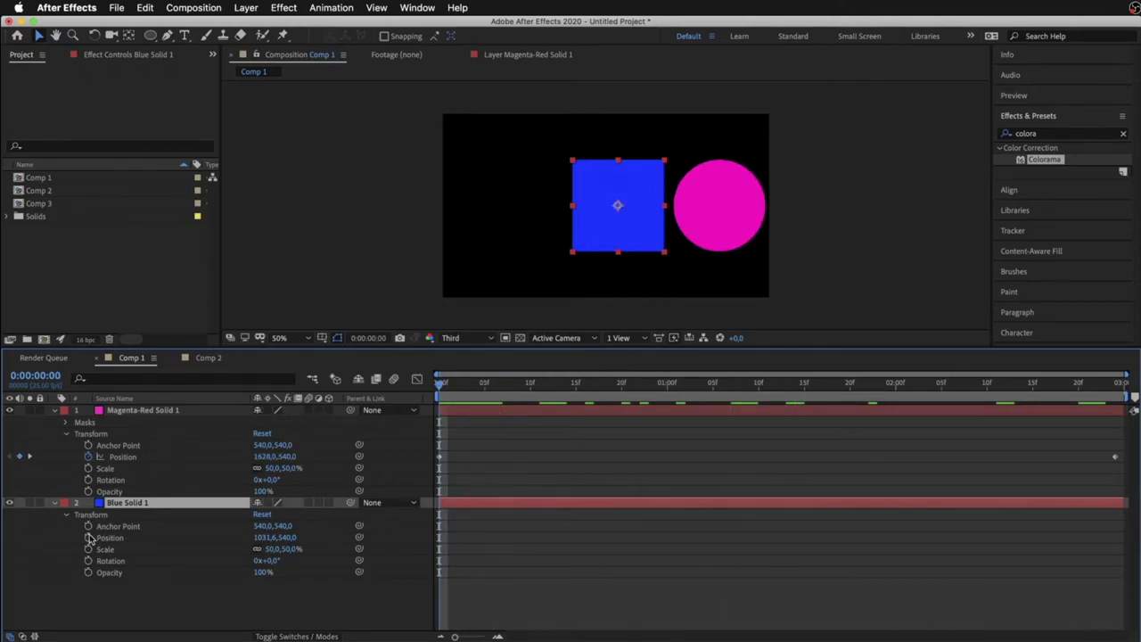
left_click(119, 539)
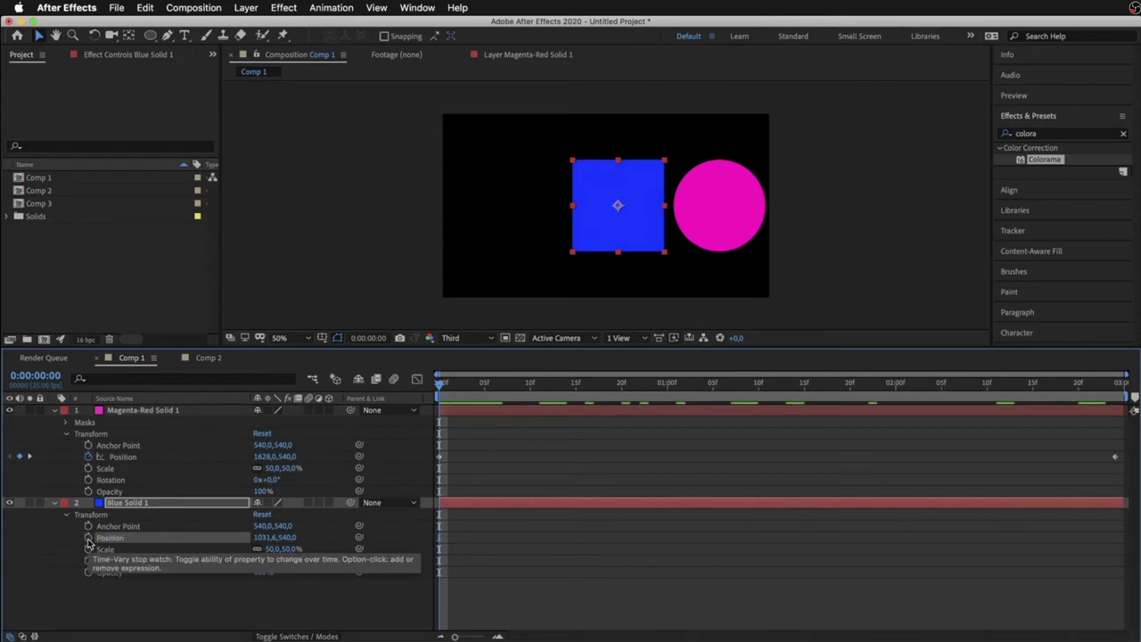
Step: Add a default transform.position expression to Blue Solid 1's Position, toggling it off and on
left_click(89, 538, "alt")
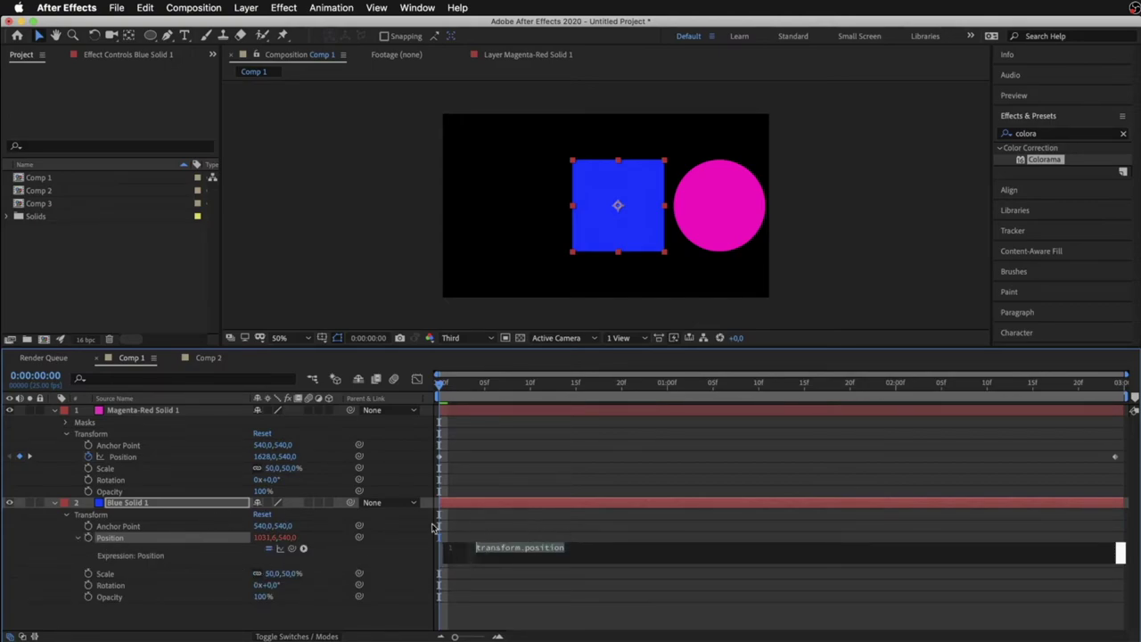
left_click_drag(260, 537, 263, 537)
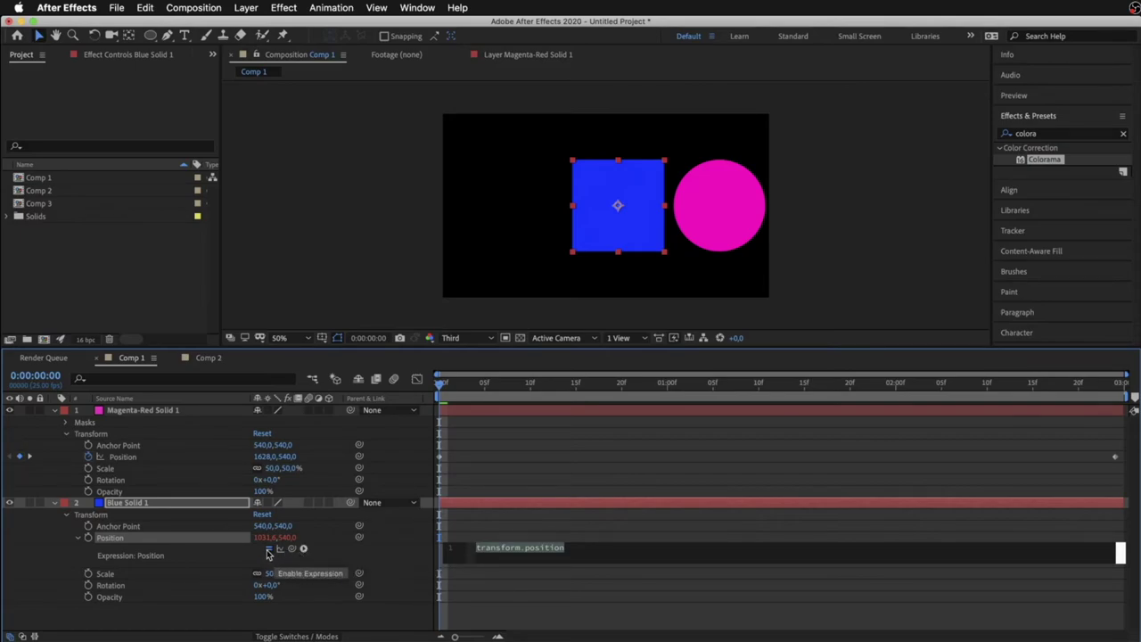
left_click(268, 551)
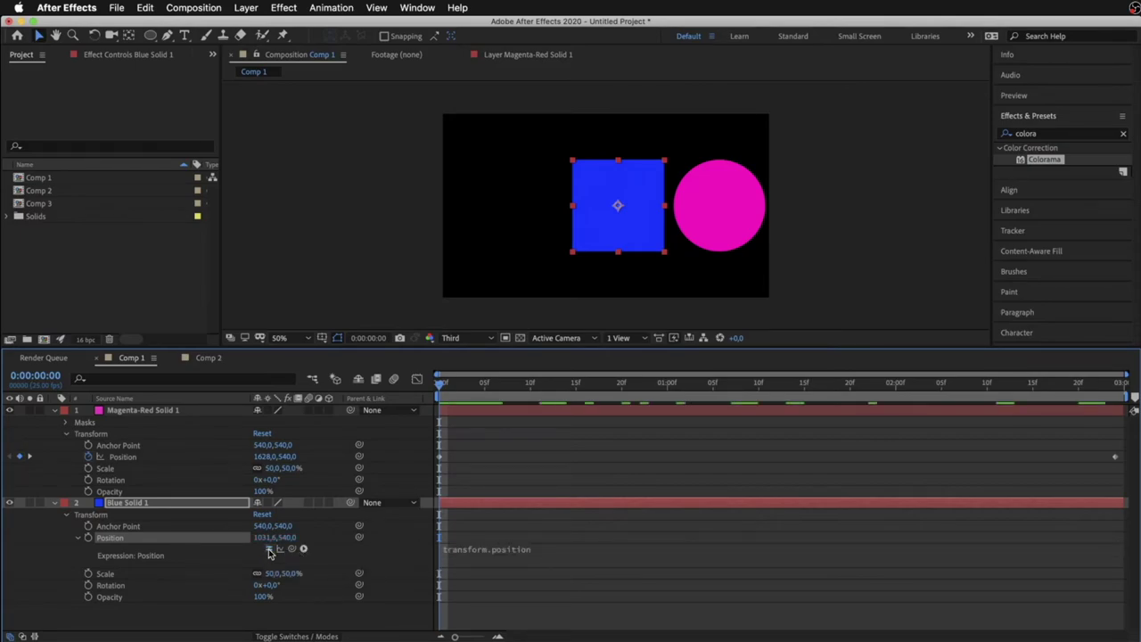
left_click(268, 552)
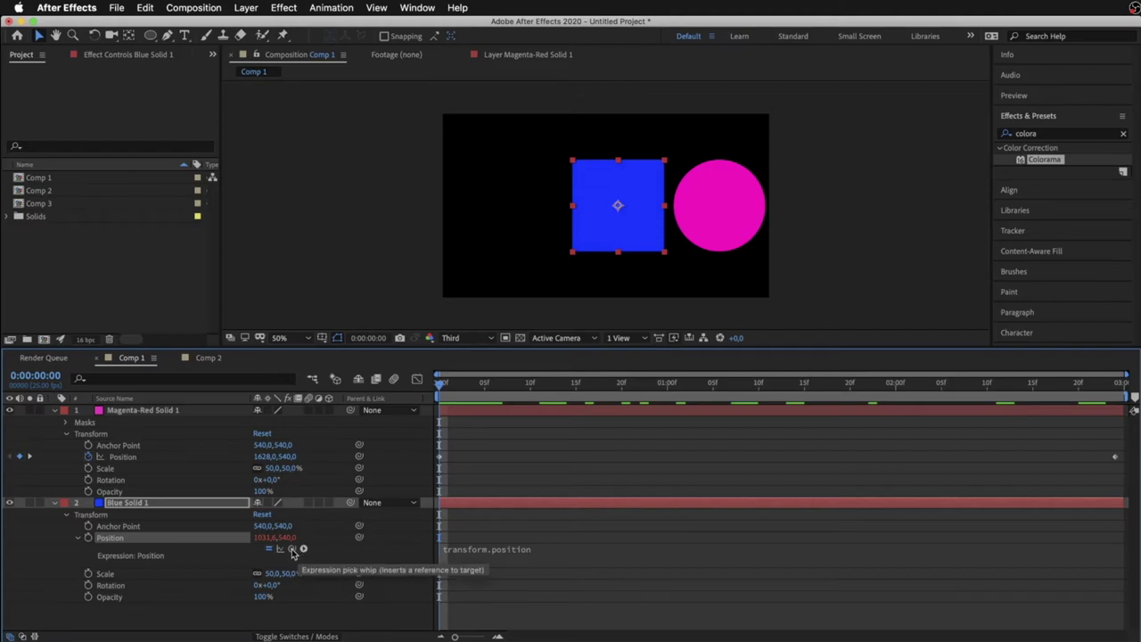
Step: Pick-whip the expression to the circle, committing thisComp.layer("Magenta-Red Solid 1").transform.position
left_click(303, 550)
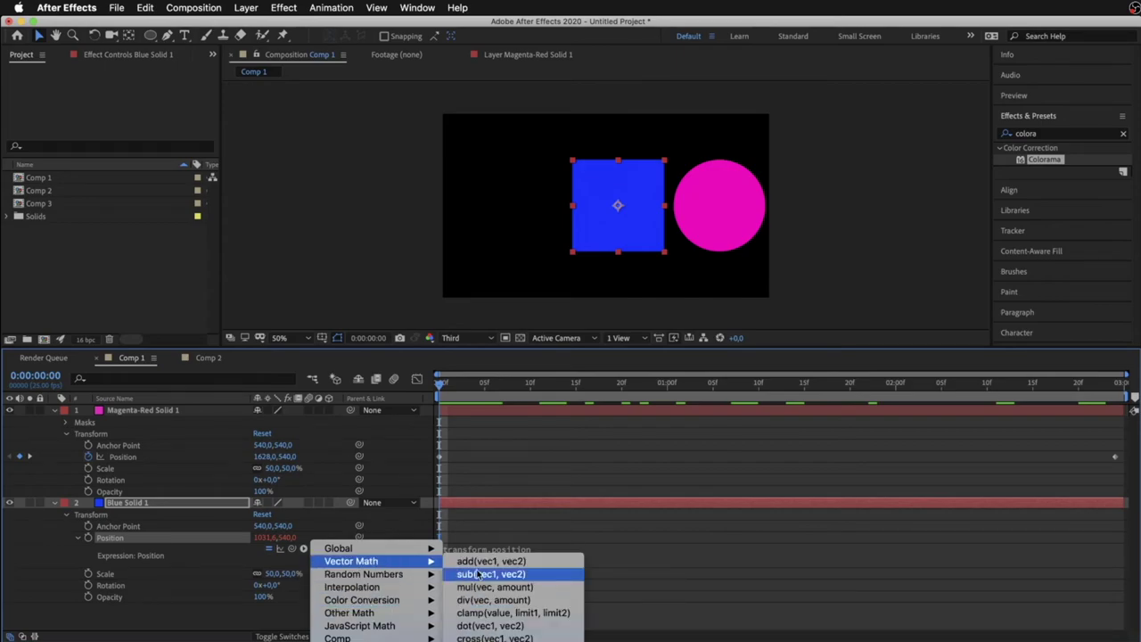
mouse_move(322, 549)
key("Escape")
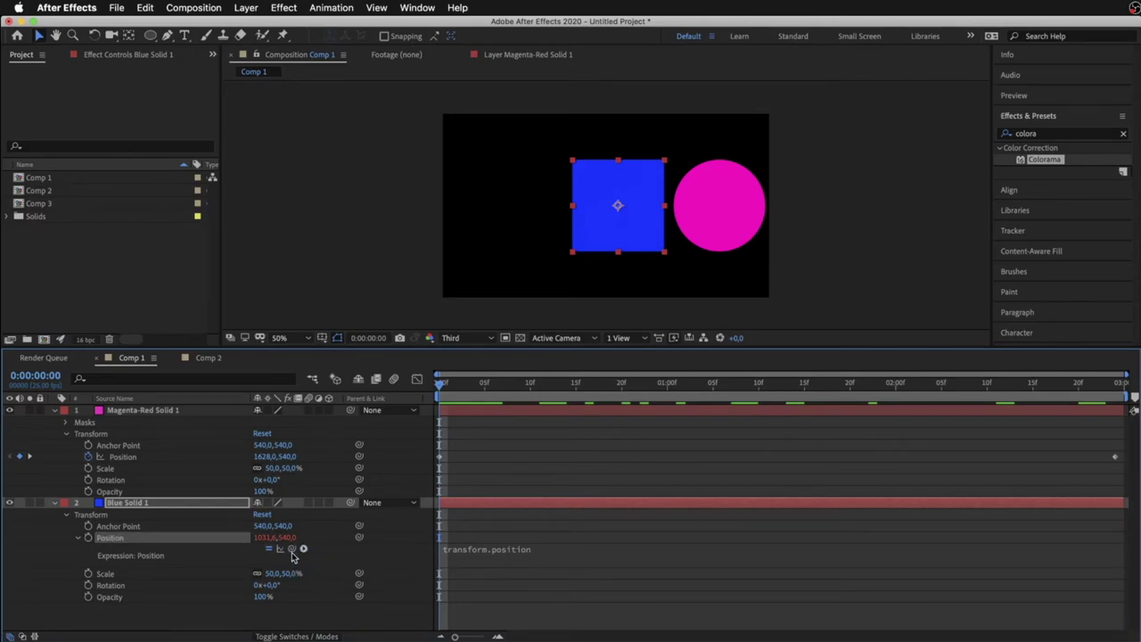
left_click_drag(292, 553, 122, 458)
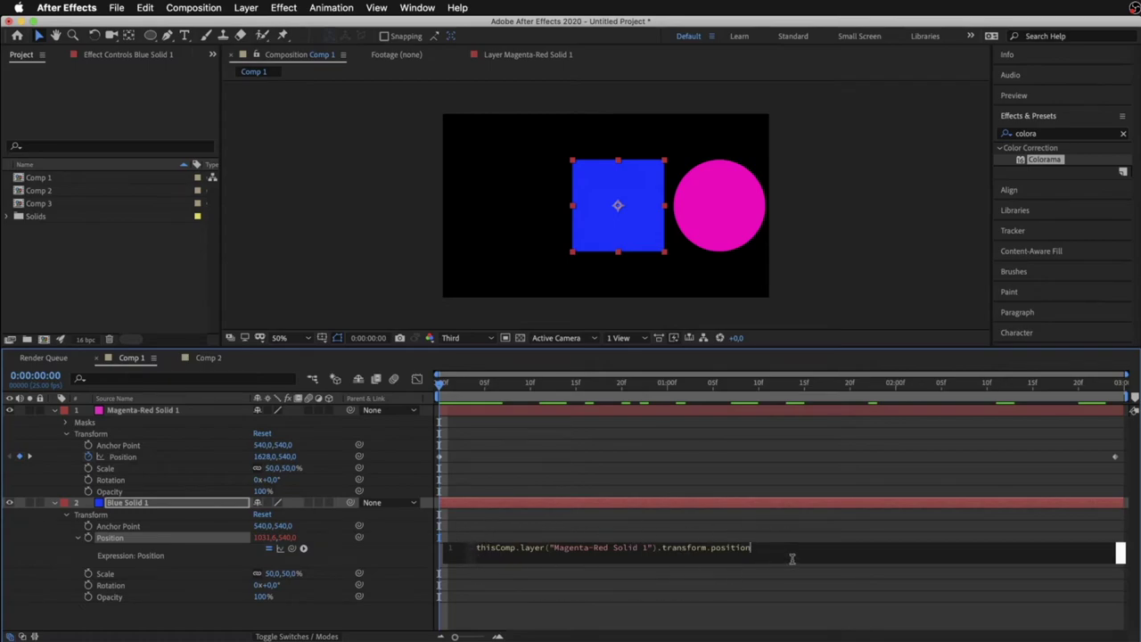
key("KP_Enter")
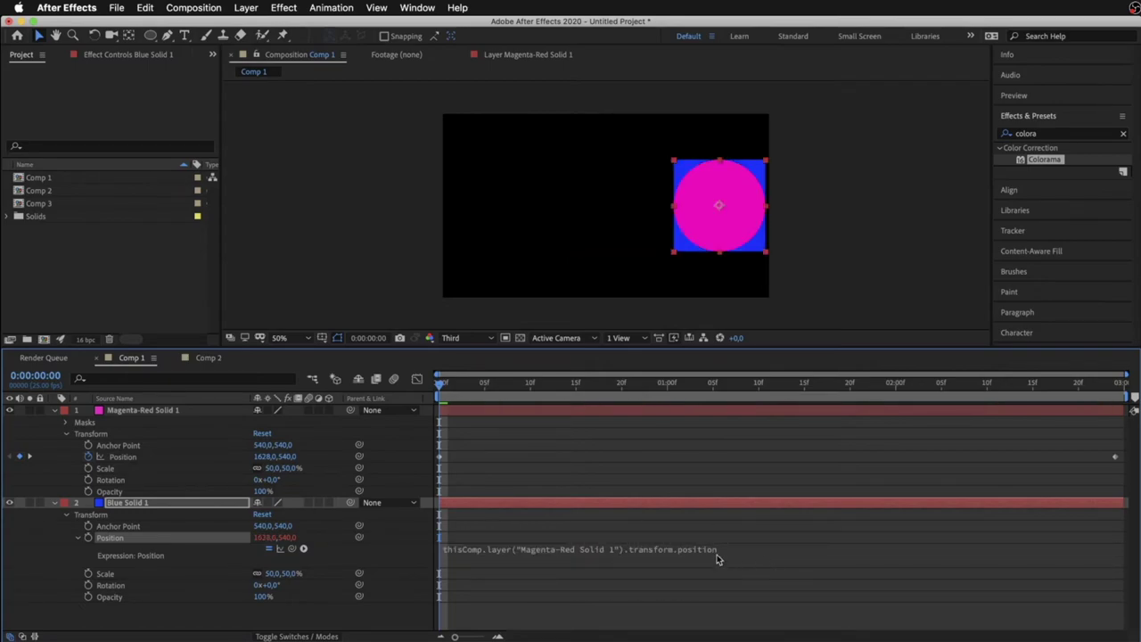
mouse_move(455, 390)
left_mouse_down()
mouse_move(773, 393)
mouse_move(441, 392)
left_mouse_up()
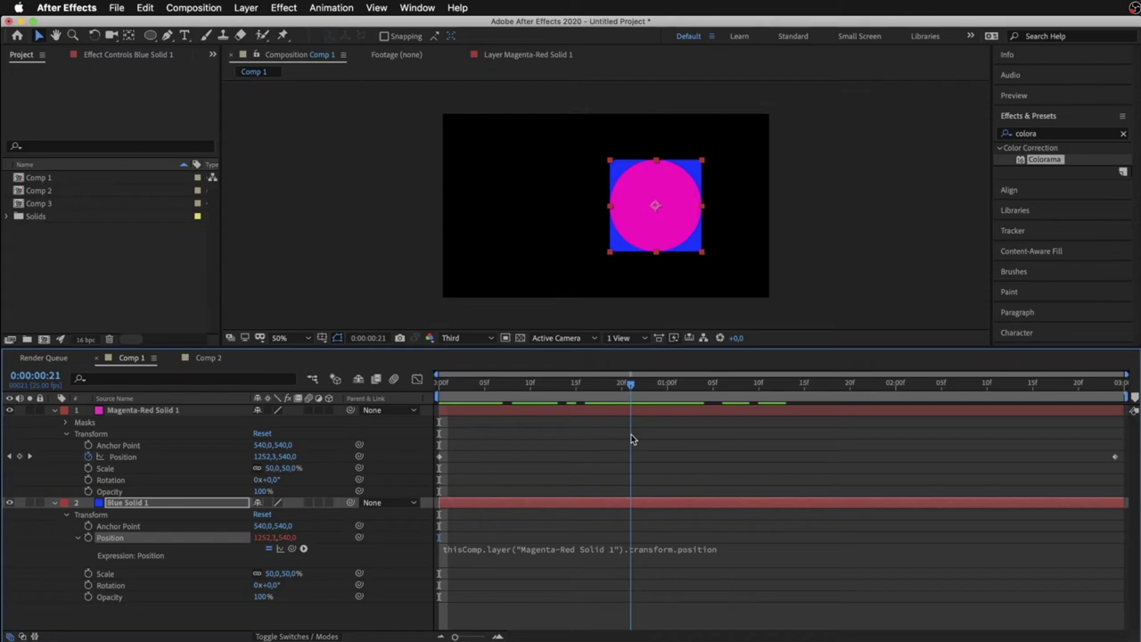
left_click_drag(631, 439, 397, 449)
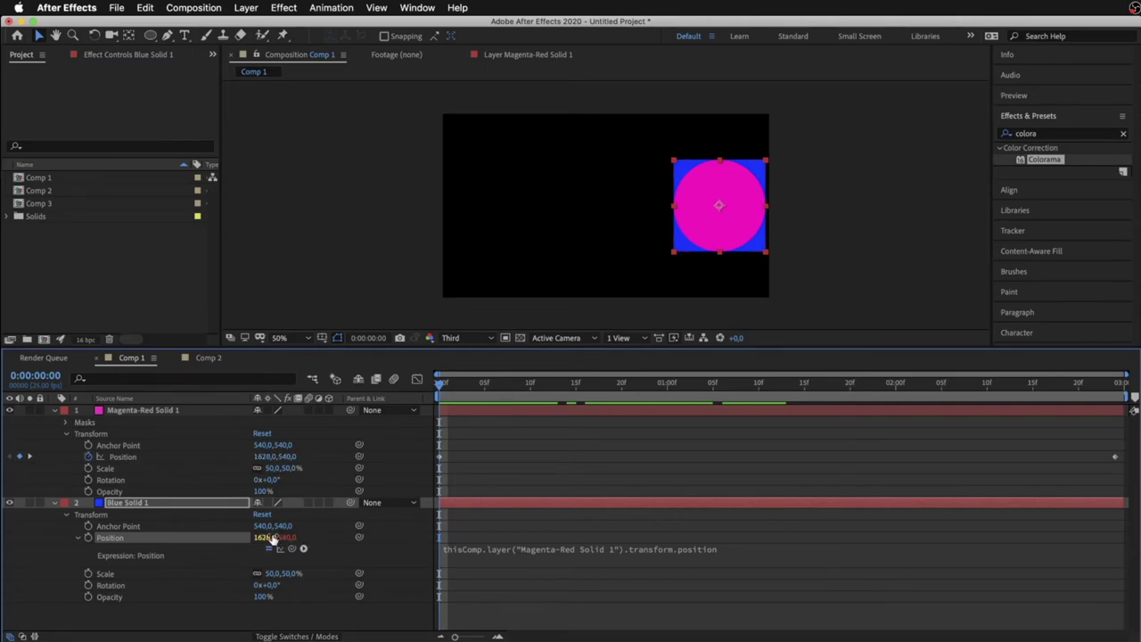
left_click_drag(569, 381, 776, 382)
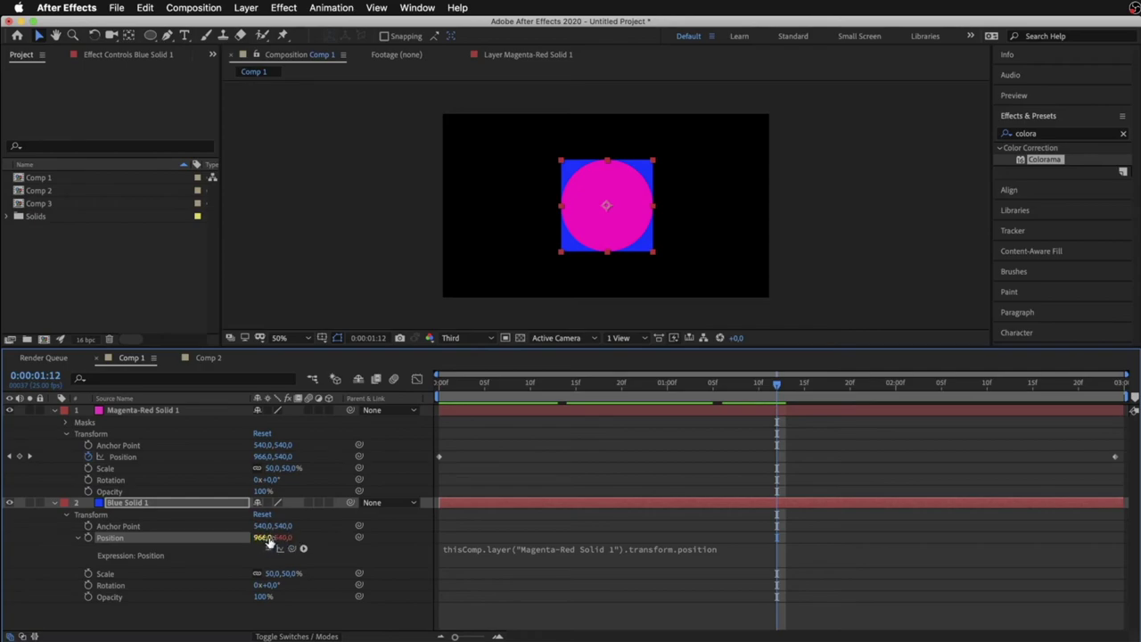
Step: Scrub Blue Solid 1's Anchor Point X to about 1696, checking the offset near frame 11
left_click_drag(260, 525, 1007, 514)
left_click_drag(784, 392, 487, 389)
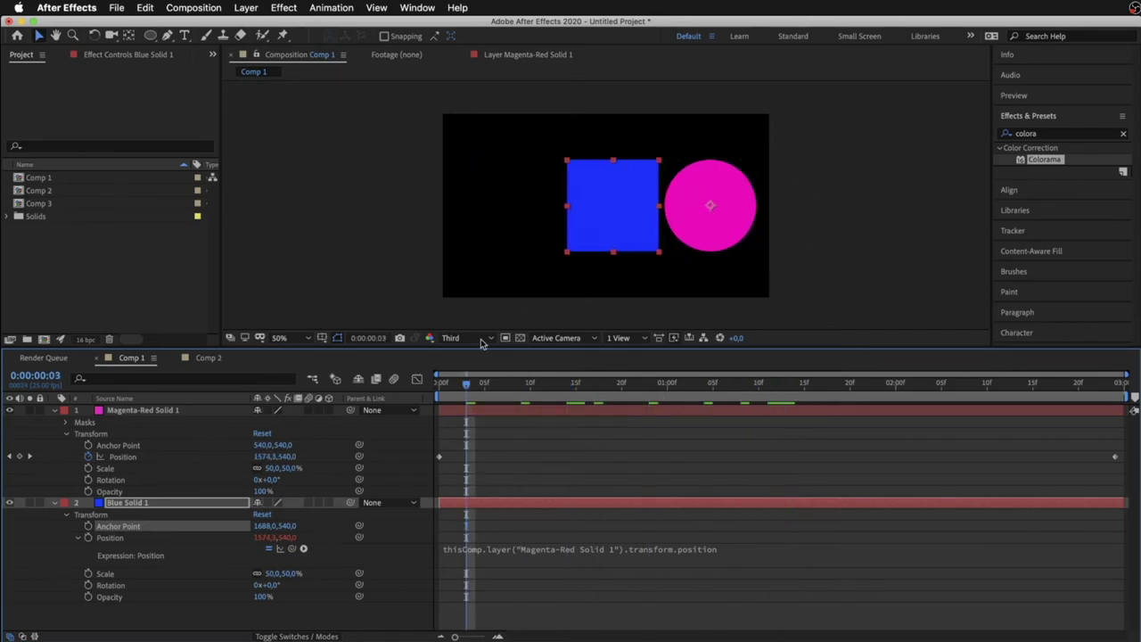
left_click_drag(489, 398, 542, 391)
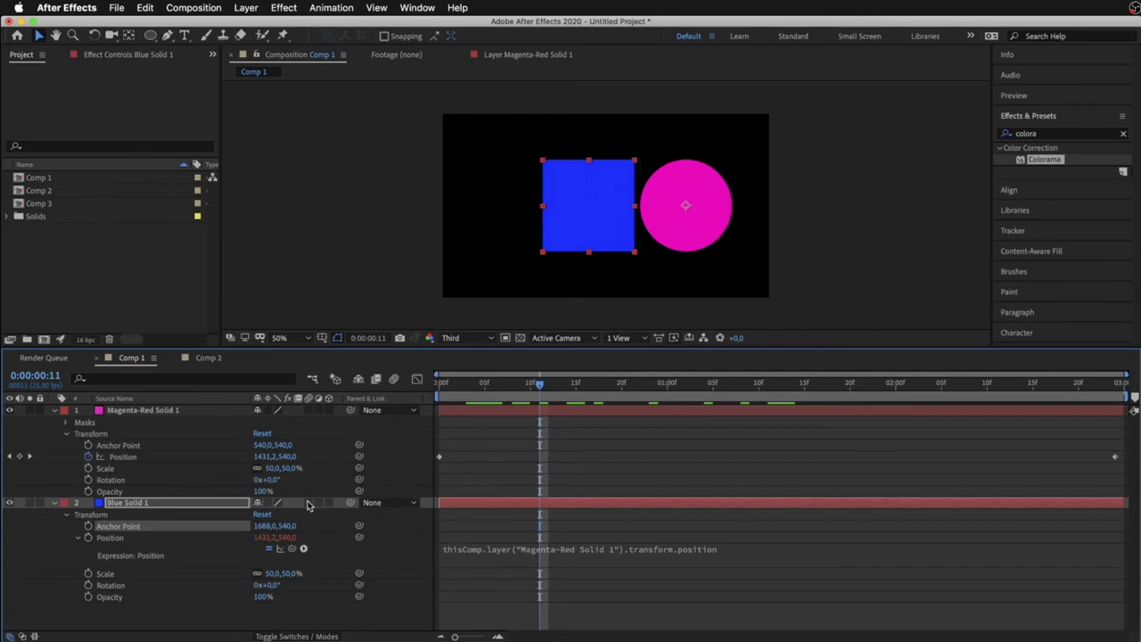
left_click_drag(272, 526, 265, 520)
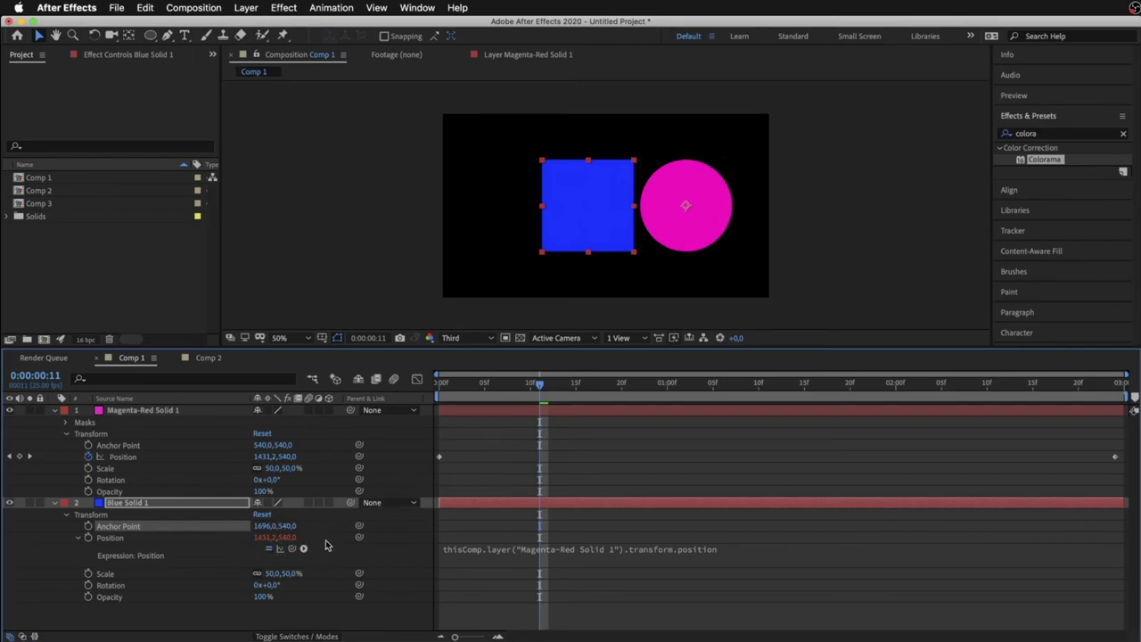
Step: Preview the animation and scrub to frame 20 to confirm the square follows beside the circle
key("space")
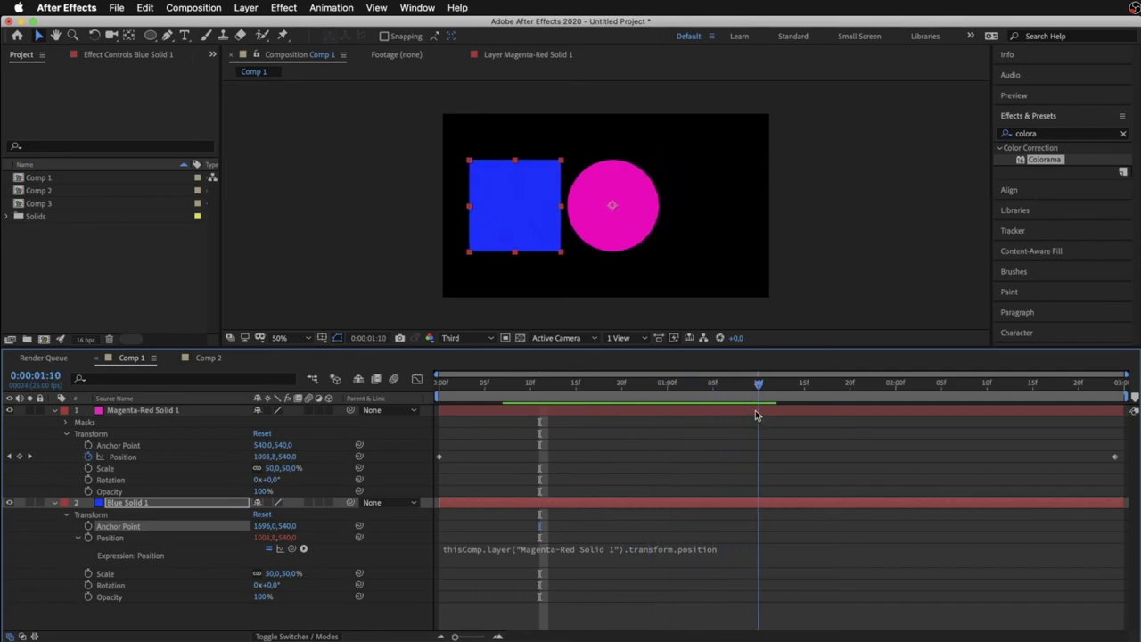
mouse_move(756, 412)
left_mouse_down()
mouse_move(540, 425)
mouse_move(661, 420)
mouse_move(565, 426)
mouse_move(576, 422)
left_mouse_up()
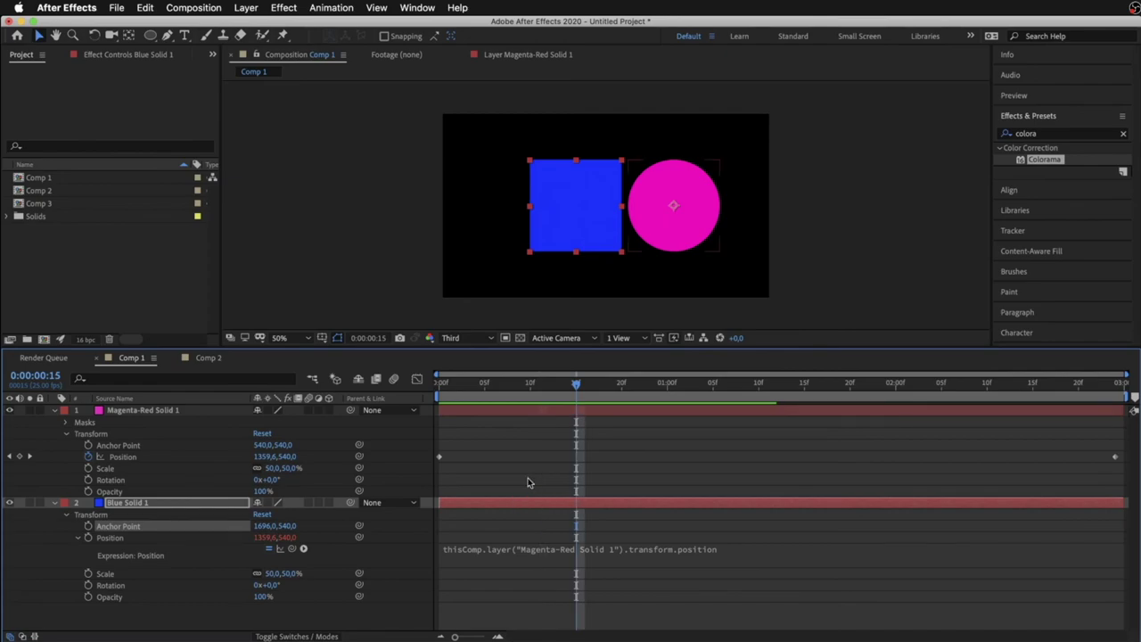
mouse_move(581, 387)
left_mouse_down()
mouse_move(415, 399)
mouse_move(563, 390)
left_mouse_up()
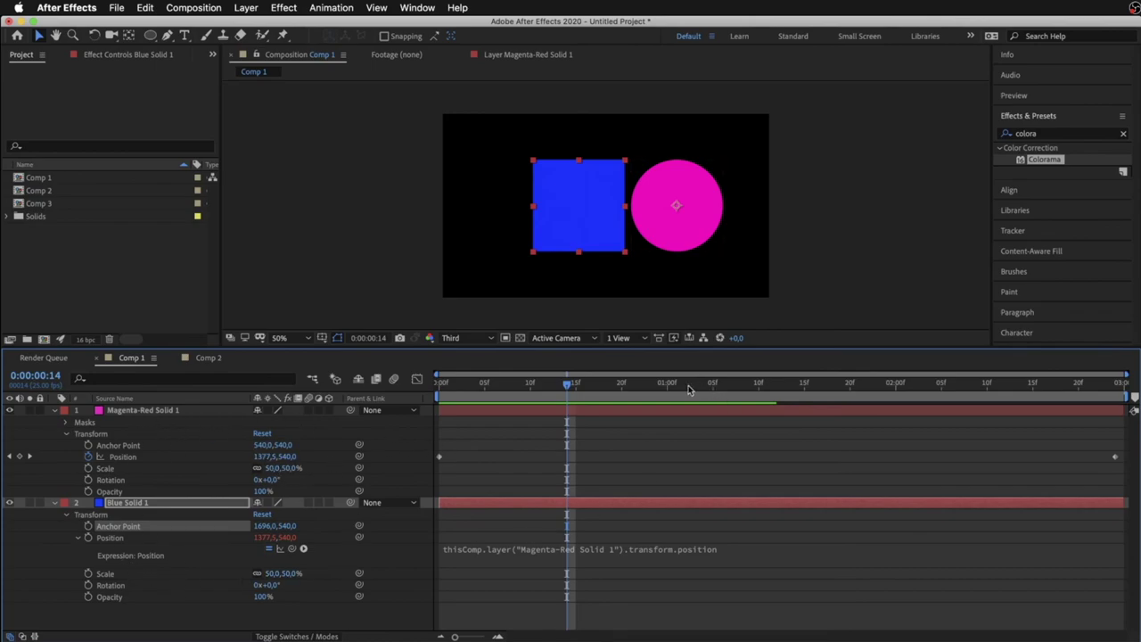
left_click_drag(632, 389, 621, 385)
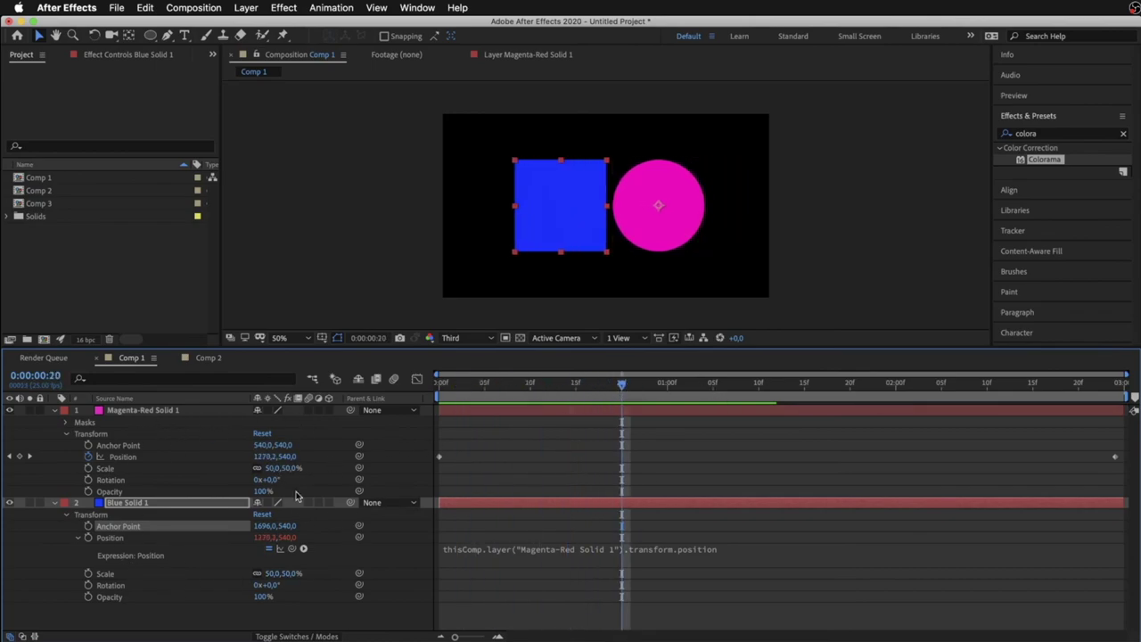
Step: Scrub Magenta-Red Solid 1's Scale to 95%
left_click(613, 412)
left_click(593, 504)
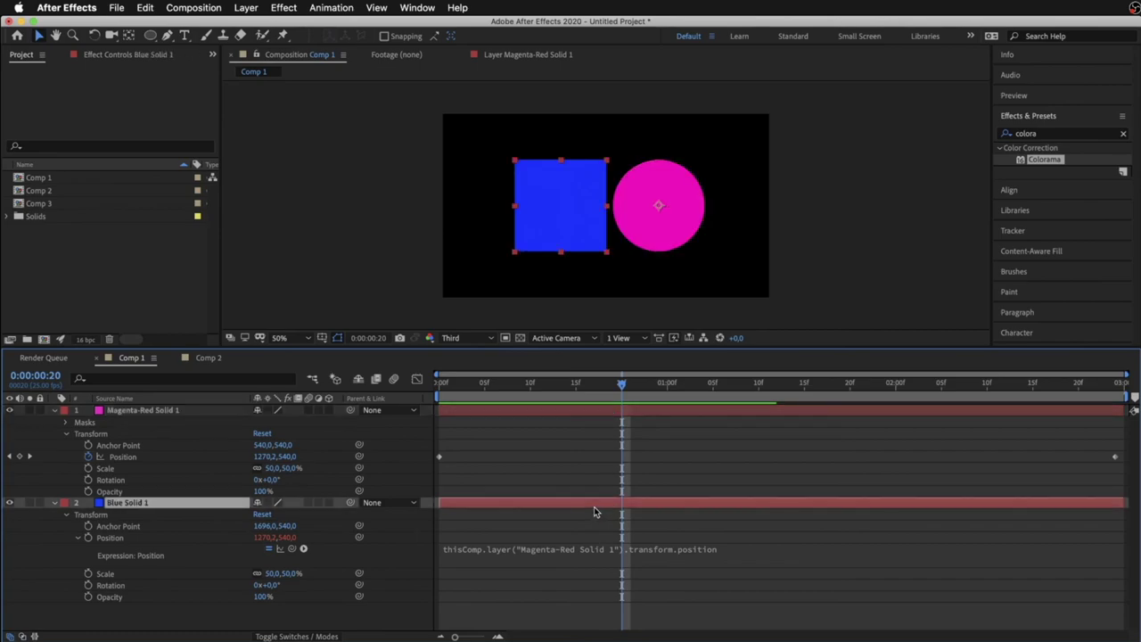
left_click_drag(290, 469, 283, 469)
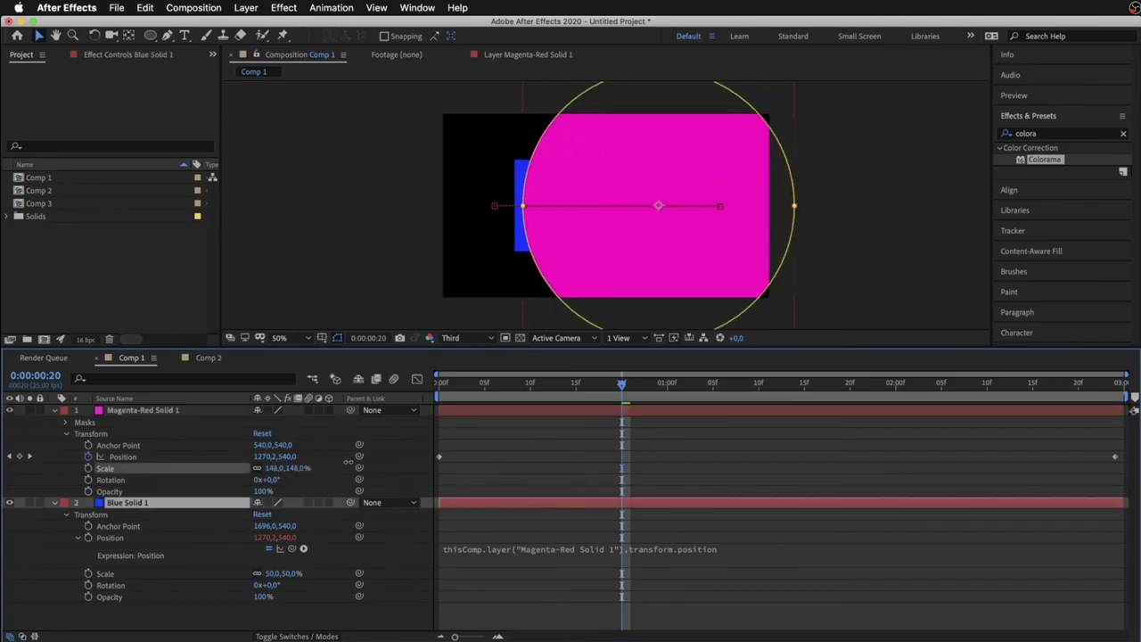
left_click_drag(283, 469, 321, 469)
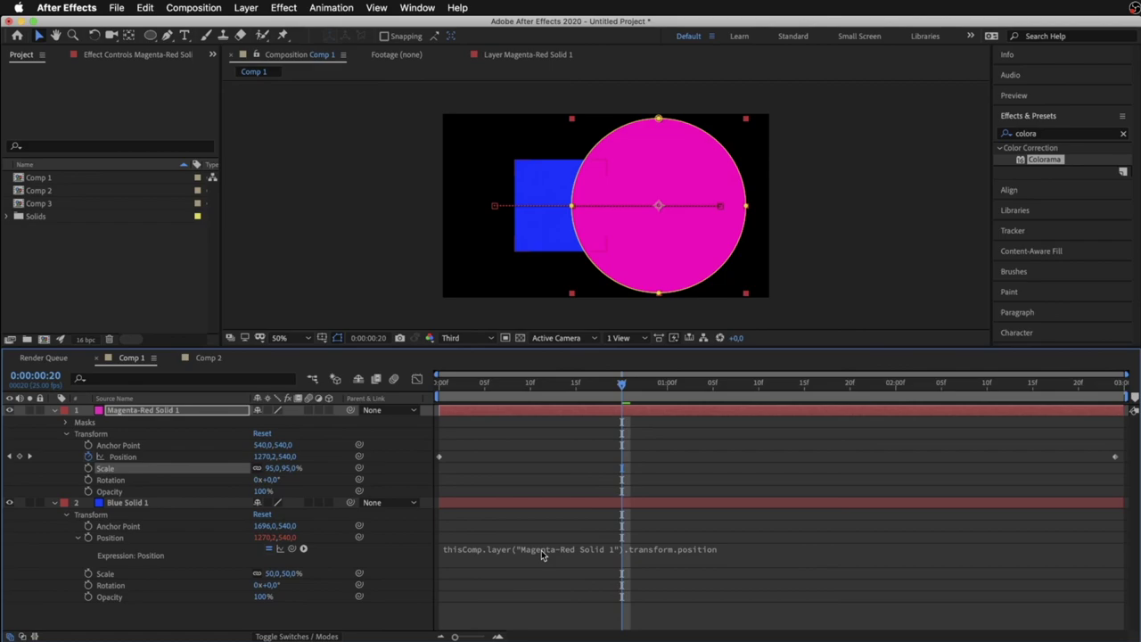
Step: Toggle the Position expression off and back on, scrubbing frames 6 to 17 to compare
left_click(268, 549)
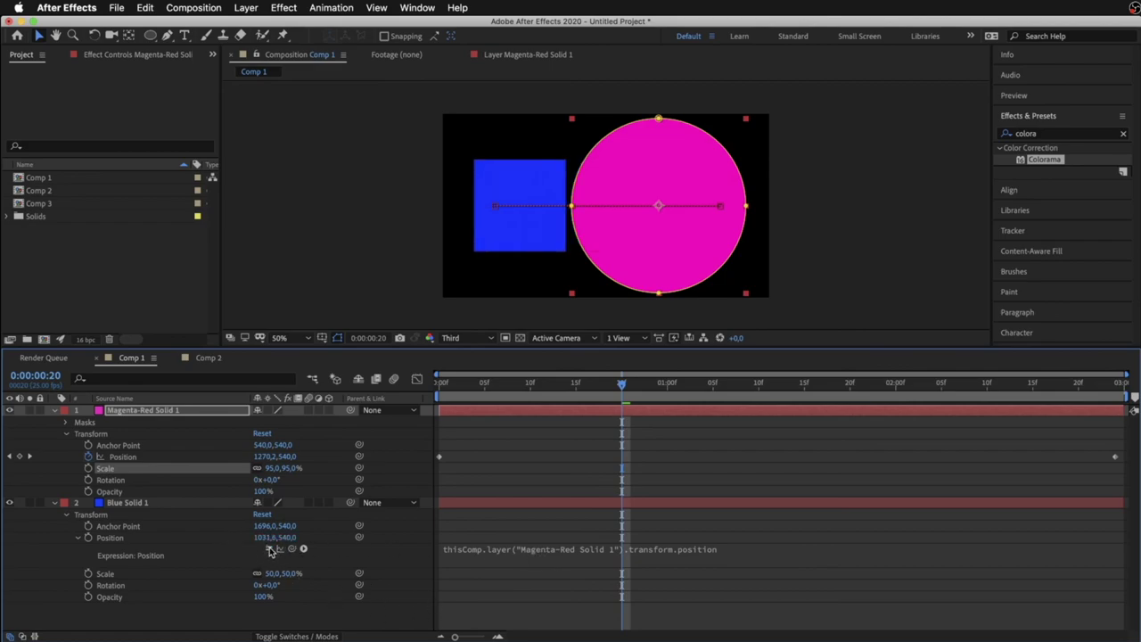
mouse_move(530, 383)
left_mouse_down()
mouse_move(713, 383)
mouse_move(611, 382)
left_mouse_up()
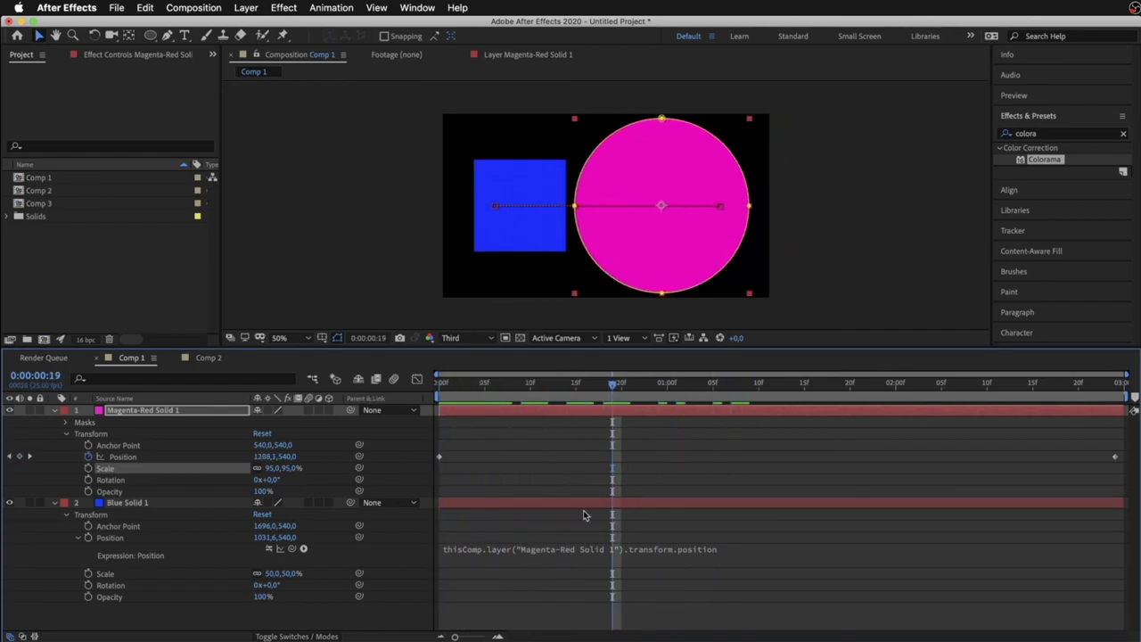
left_click(270, 549)
left_click_drag(613, 391, 494, 405)
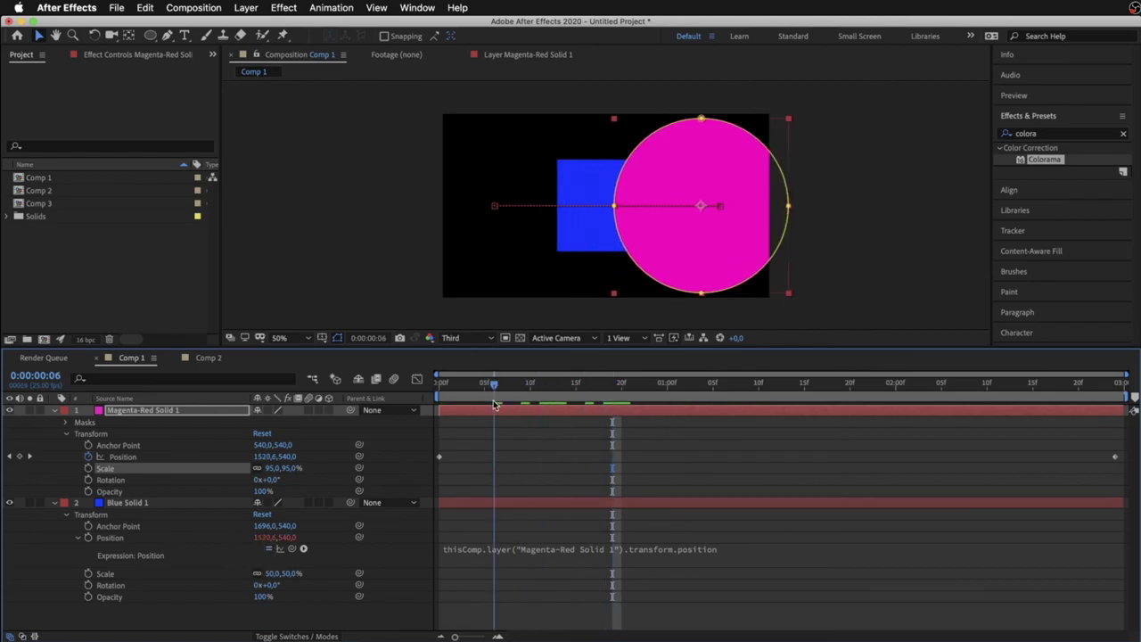
left_click_drag(494, 405, 594, 405)
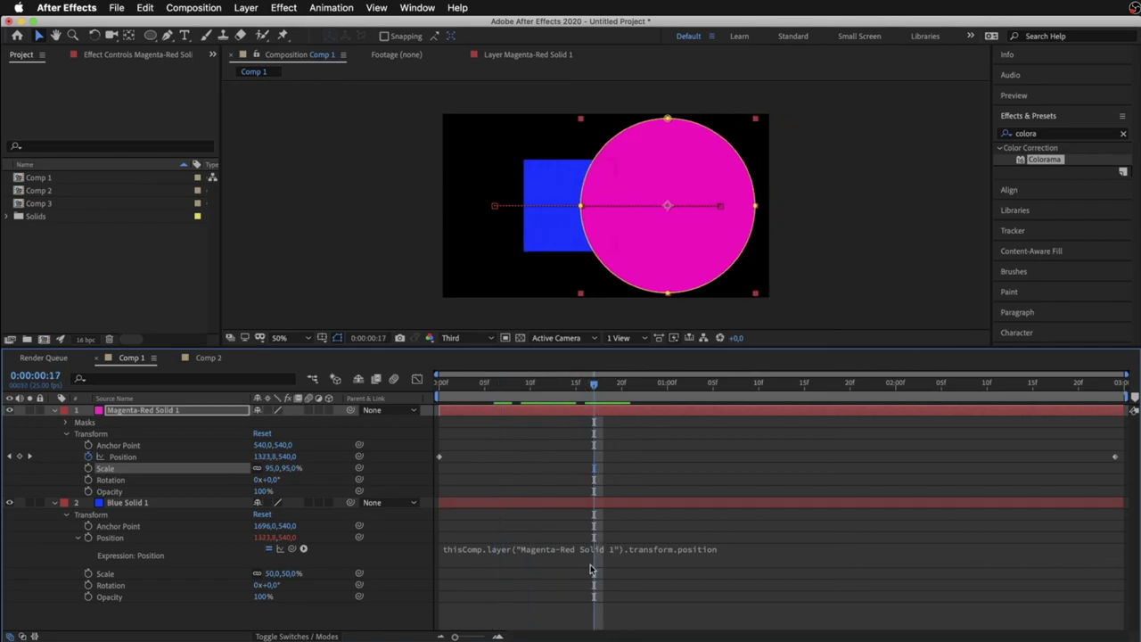
Step: Delete the Position expression text so Position stays fixed at 1031.6,540
left_click(561, 547)
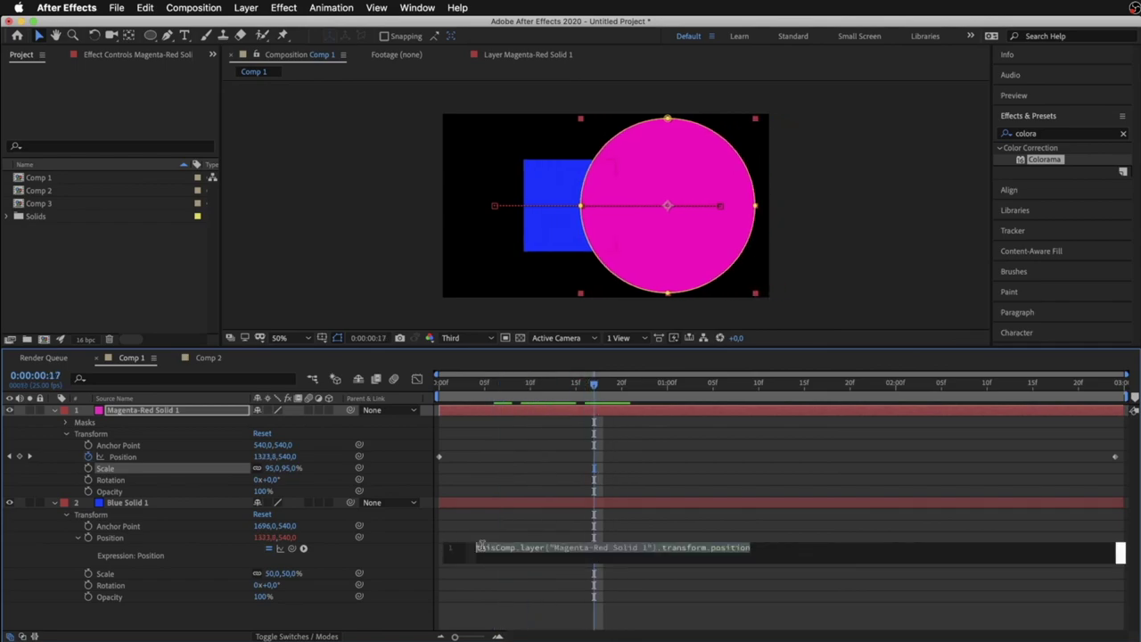
key("BackSpace")
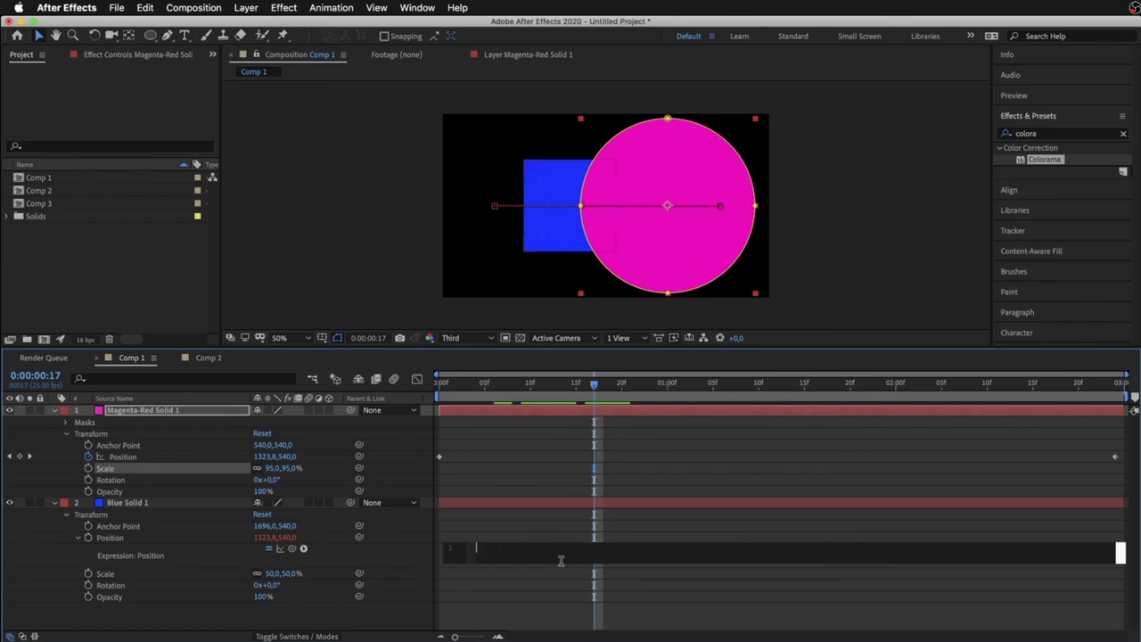
key("KP_Enter")
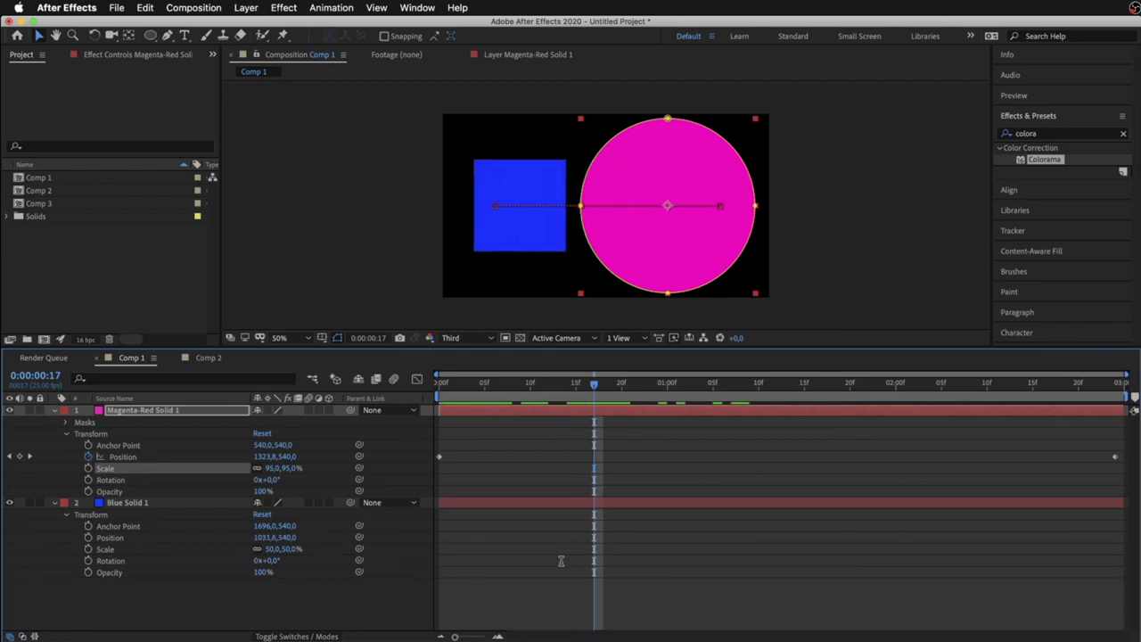